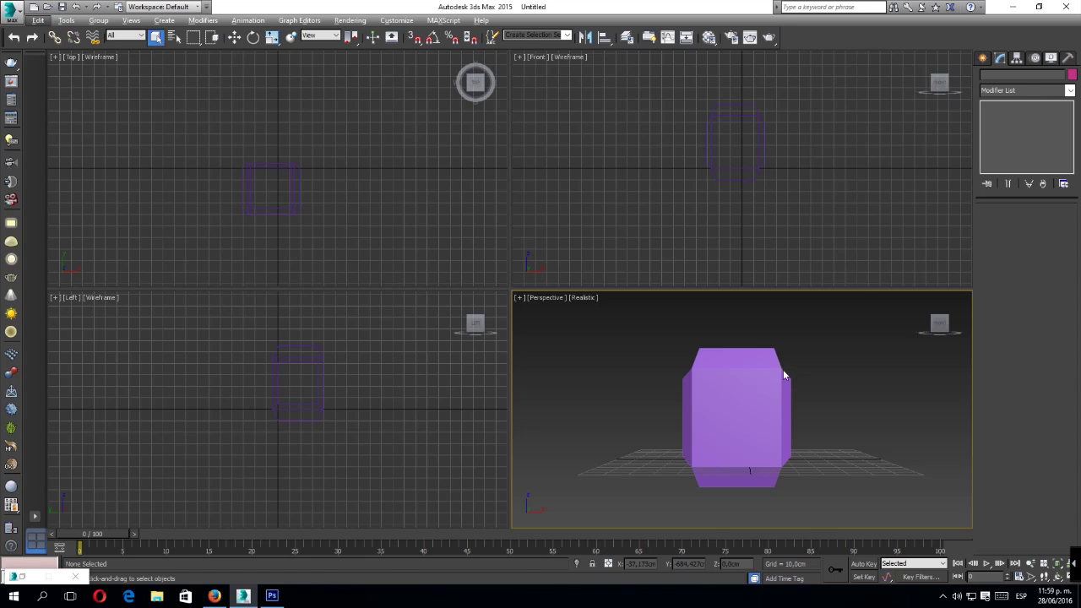
# Select the box and apply TurboSmooth with Iterations set to 2
pyautogui.click(772, 385)
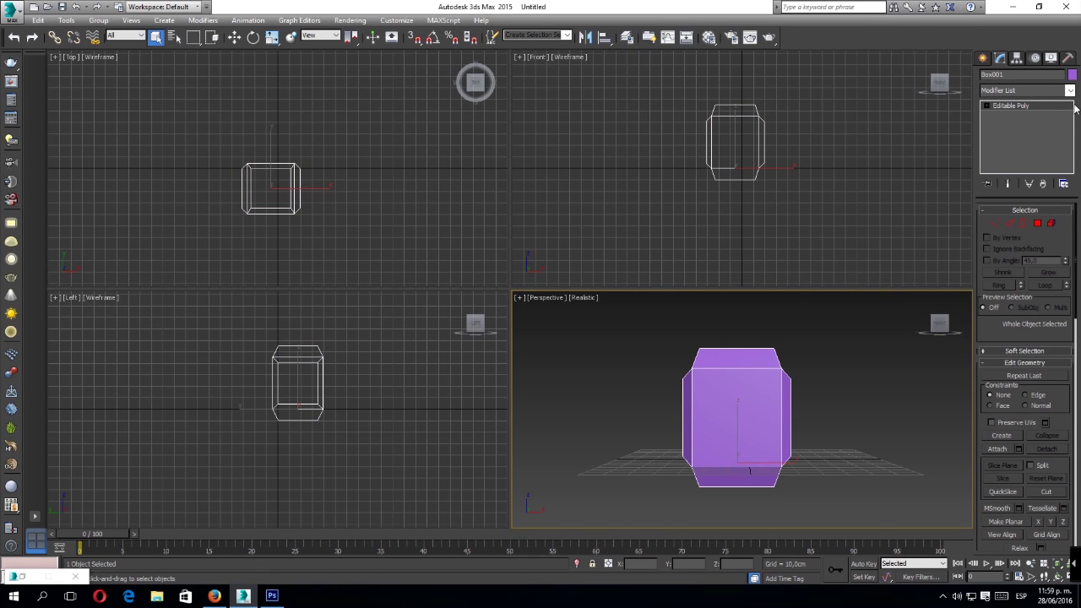
pyautogui.click(1069, 91)
pyautogui.scroll(-3, 1014, 423)
pyautogui.scroll(-2, 1010, 456)
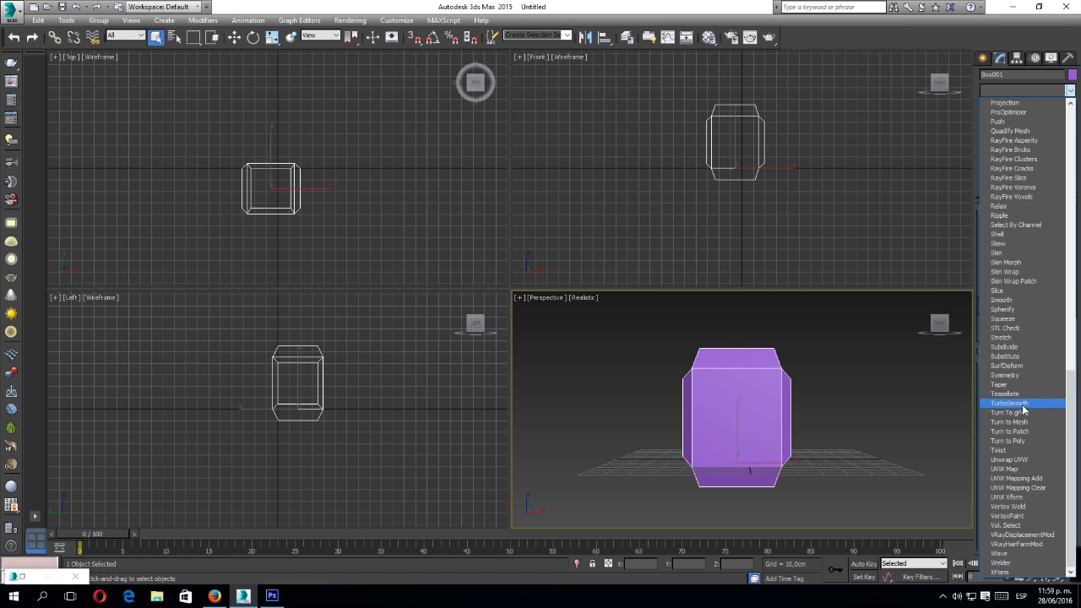
pyautogui.click(1023, 403)
pyautogui.click(1063, 226)
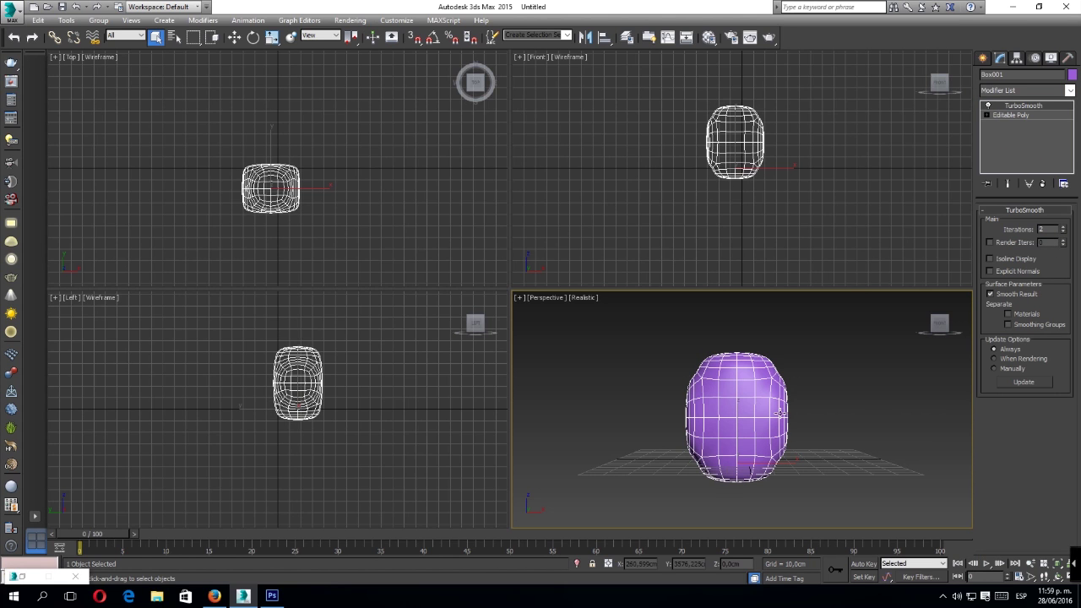
# Add an Unwrap UVW modifier on top of TurboSmooth
pyautogui.click(1070, 91)
pyautogui.scroll(-10, 1014, 253)
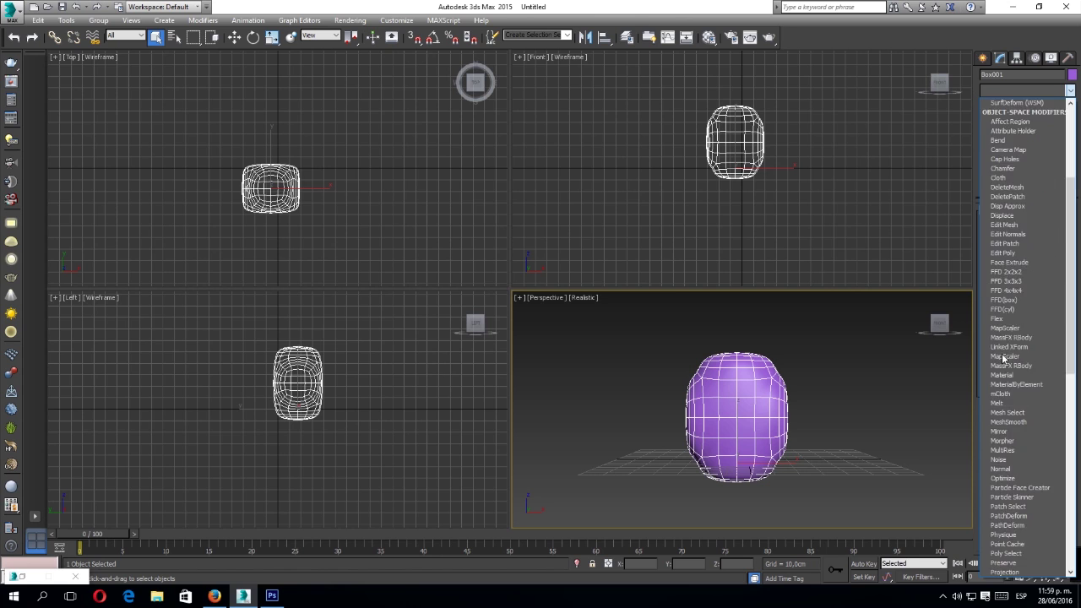
pyautogui.scroll(-5, 1005, 405)
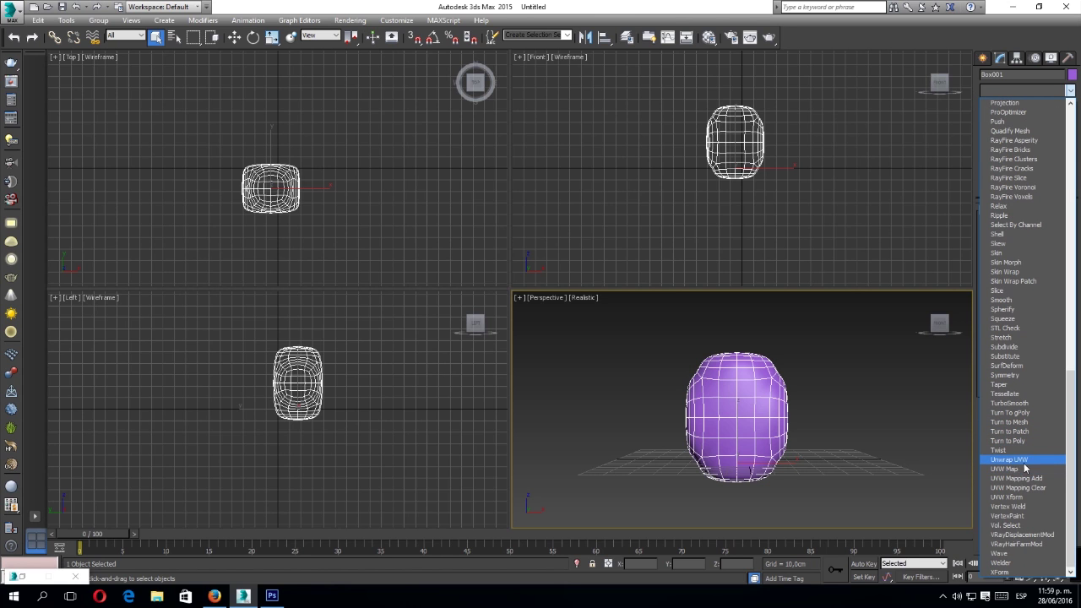
pyautogui.click(1011, 461)
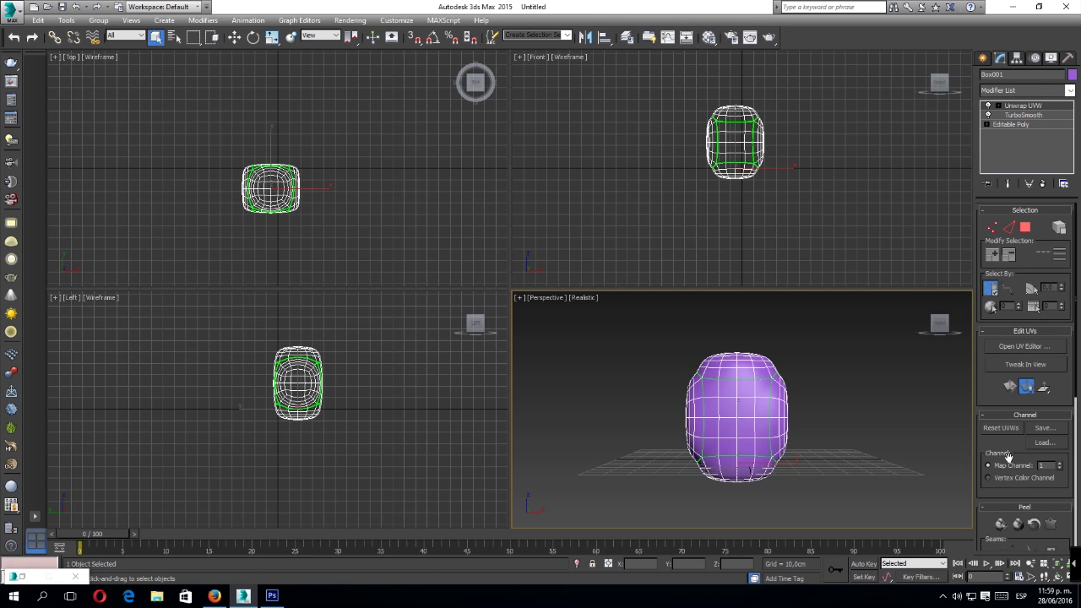
# In Face sub-object mode, window-select all of Box001's faces, orbiting to check both sides
pyautogui.click(1021, 231)
pyautogui.moveTo(850, 322)
pyautogui.mouseDown()
pyautogui.moveTo(636, 487)
pyautogui.moveTo(678, 482)
pyautogui.mouseUp()
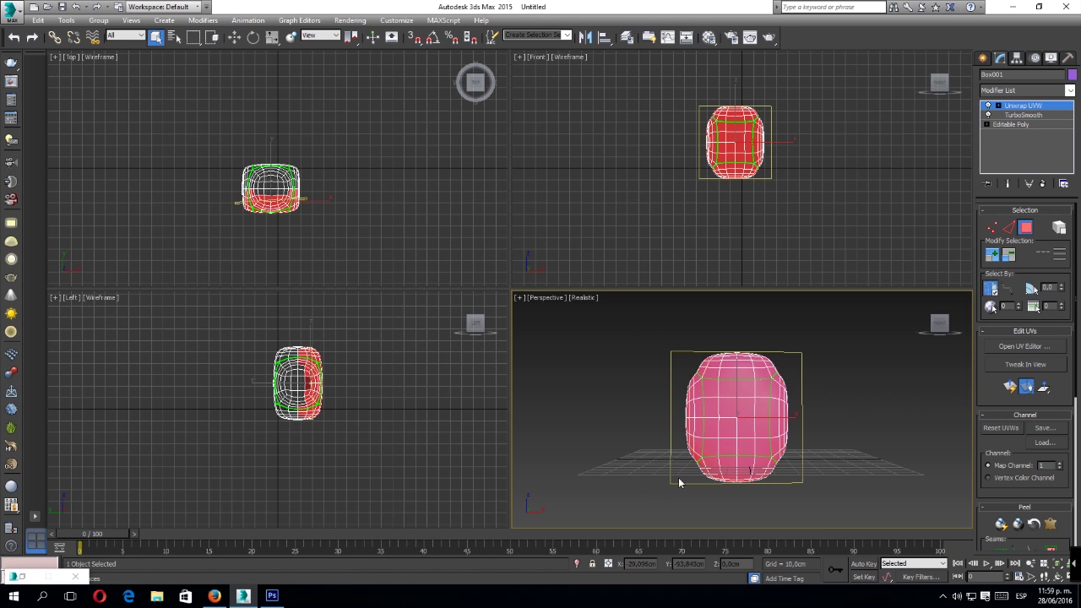
pyautogui.keyDown('alt'); pyautogui.moveTo(628, 401); pyautogui.dragTo(766, 375, button='middle'); pyautogui.keyUp('alt')
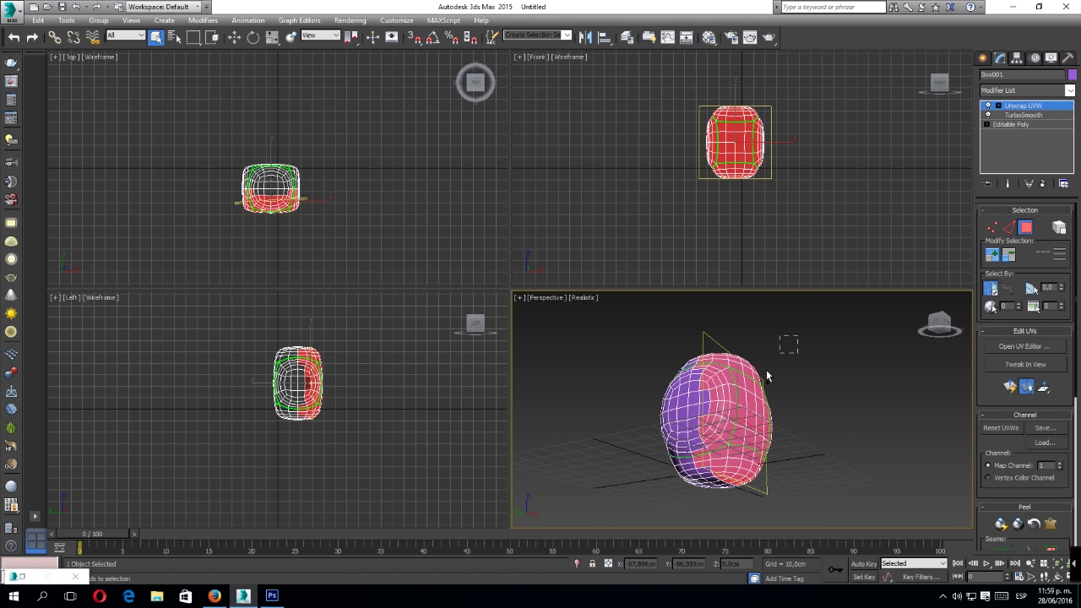
pyautogui.moveTo(595, 521); pyautogui.dragTo(591, 420)
pyautogui.keyDown('alt'); pyautogui.moveTo(592, 419); pyautogui.dragTo(720, 404, button='middle'); pyautogui.keyUp('alt')
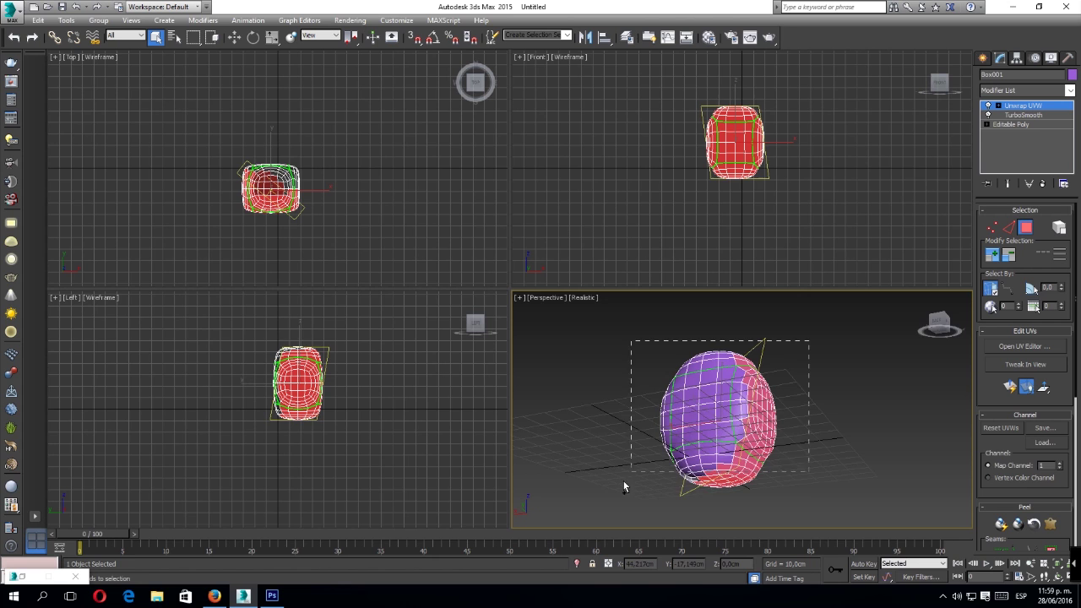
pyautogui.moveTo(623, 486)
pyautogui.keyDown('alt'); pyautogui.mouseDown(button='middle')
pyautogui.moveTo(593, 408)
pyautogui.moveTo(573, 464)
pyautogui.mouseUp(button='middle'); pyautogui.keyUp('alt')
pyautogui.moveTo(787, 340)
pyautogui.keyDown('alt'); pyautogui.mouseDown(button='middle')
pyautogui.moveTo(732, 357)
pyautogui.moveTo(731, 342)
pyautogui.moveTo(749, 359)
pyautogui.moveTo(574, 523)
pyautogui.moveTo(714, 442)
pyautogui.moveTo(717, 477)
pyautogui.mouseUp(button='middle'); pyautogui.keyUp('alt')
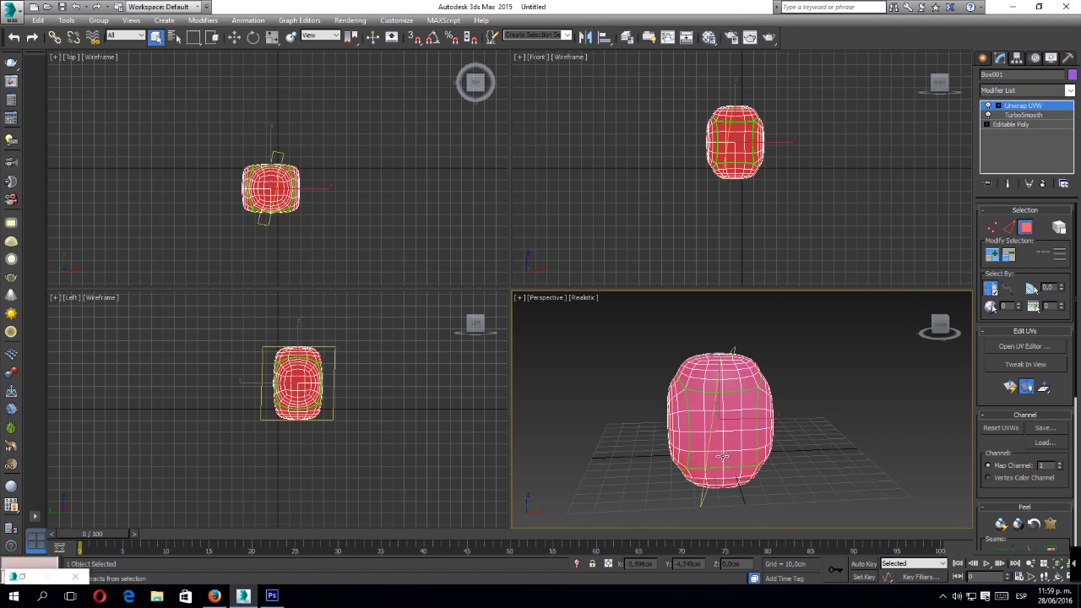
# In the UV editor, choose Normal Mapping with the Back/Front Mapping projection
pyautogui.click(1020, 347)
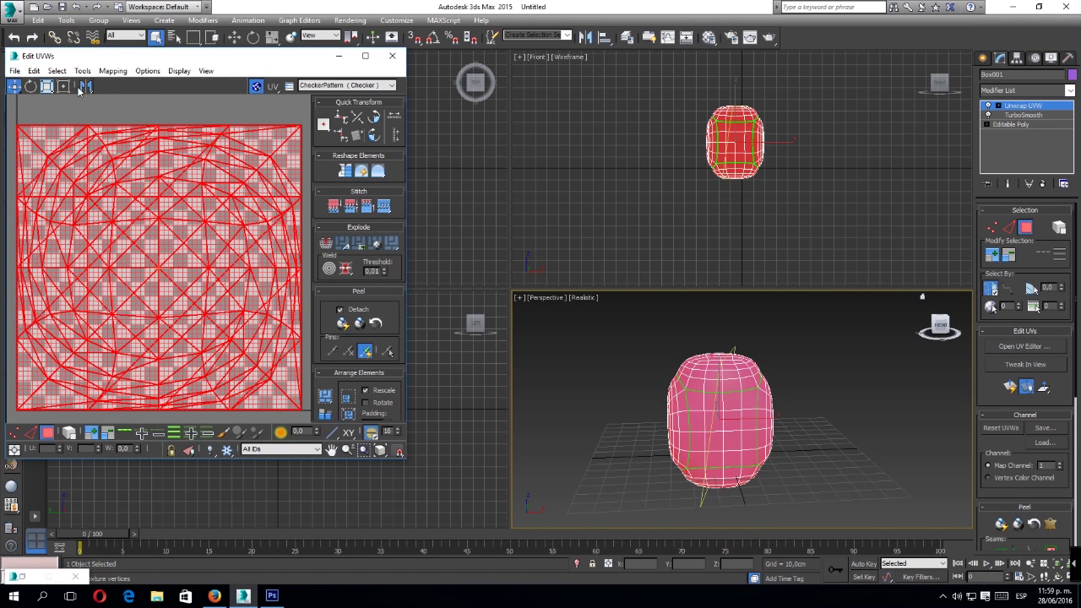
pyautogui.click(109, 73)
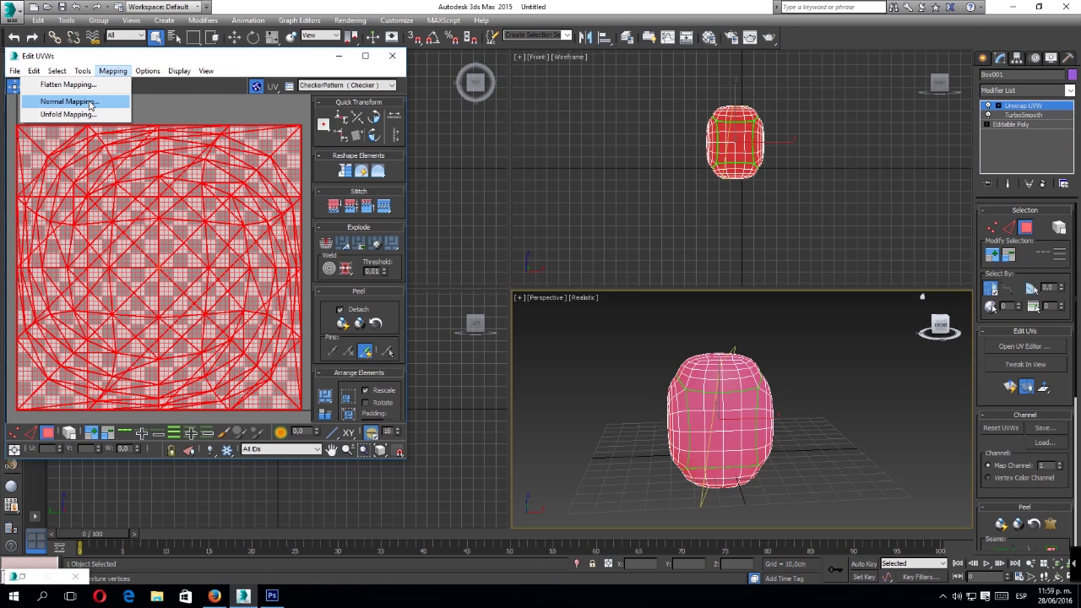
pyautogui.click(87, 103)
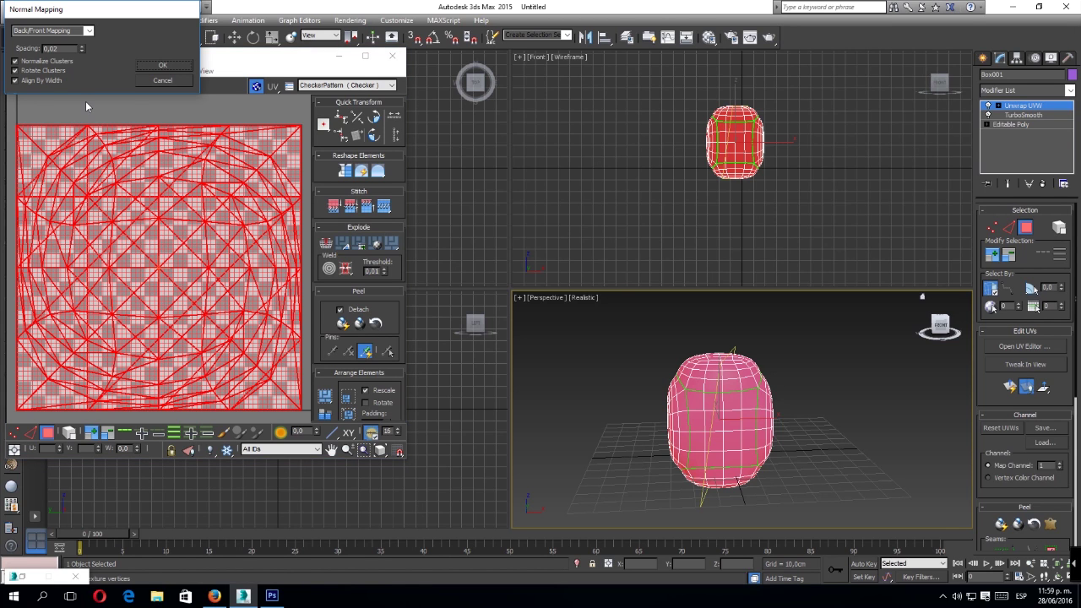
pyautogui.click(88, 31)
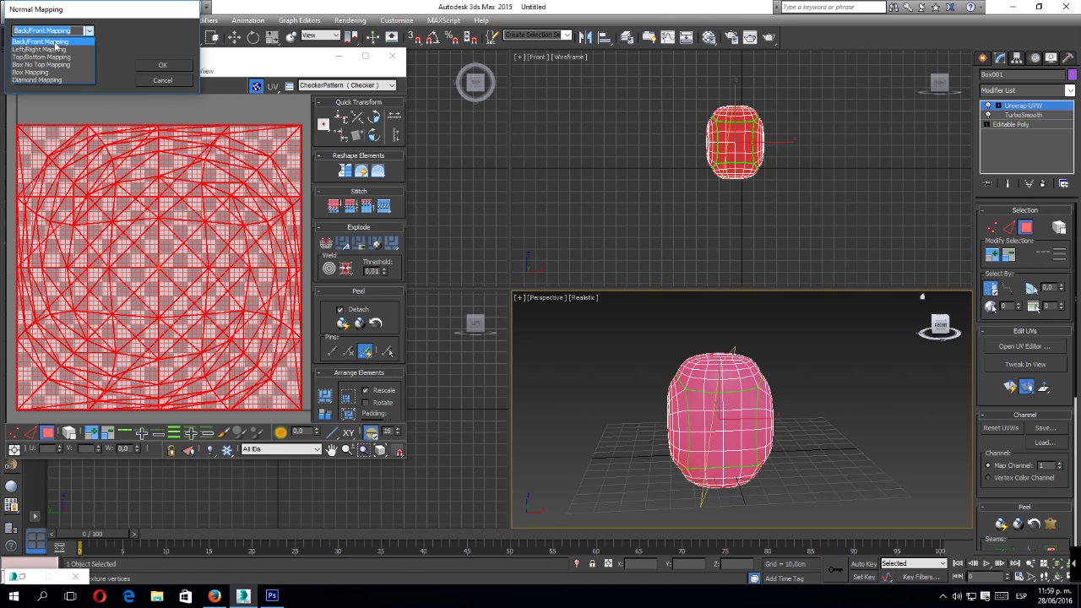
pyautogui.click(62, 41)
# Apply the mapping, then rotate both clusters about -88°, shift them right and scale them to fit
pyautogui.click(163, 68)
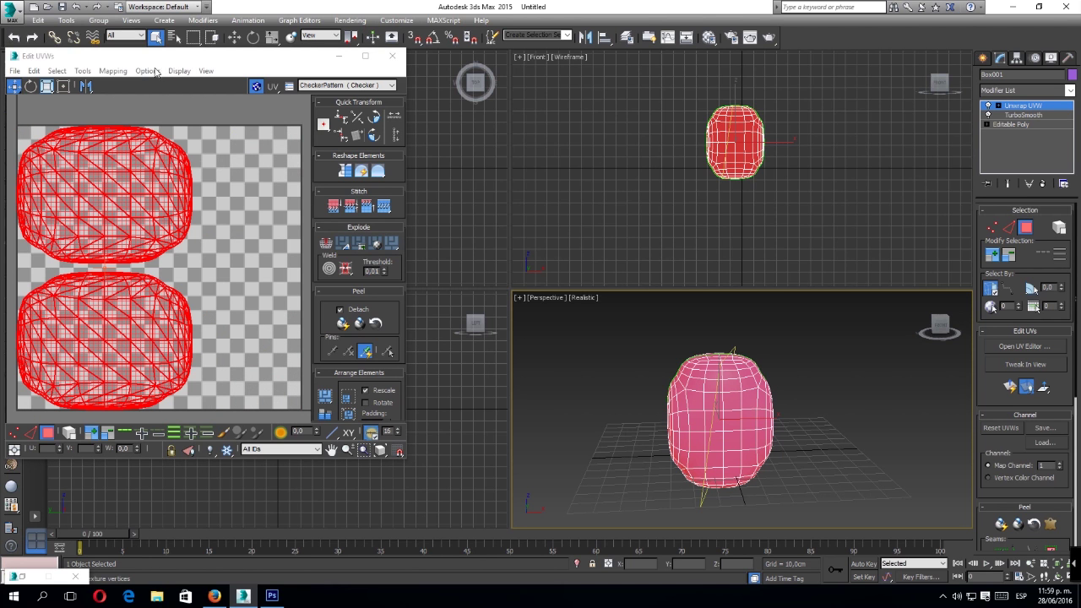
pyautogui.click(31, 85)
pyautogui.moveTo(119, 150); pyautogui.dragTo(225, 282)
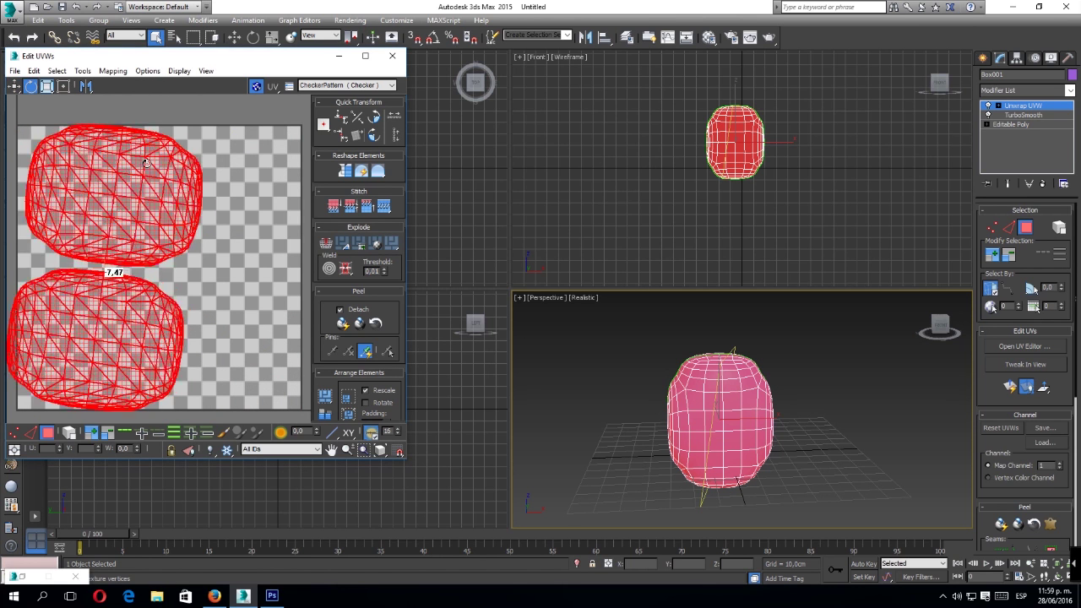
pyautogui.click(14, 85)
pyautogui.moveTo(59, 247)
pyautogui.mouseDown()
pyautogui.moveTo(111, 251)
pyautogui.moveTo(99, 237)
pyautogui.mouseUp()
pyautogui.click(48, 86)
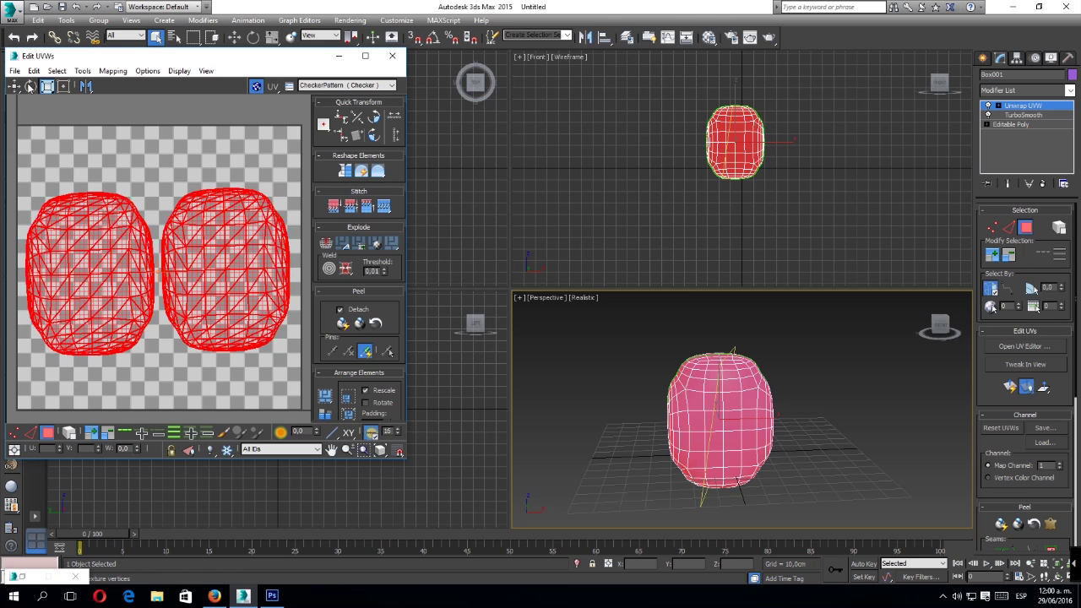
pyautogui.moveTo(265, 278); pyautogui.dragTo(268, 276)
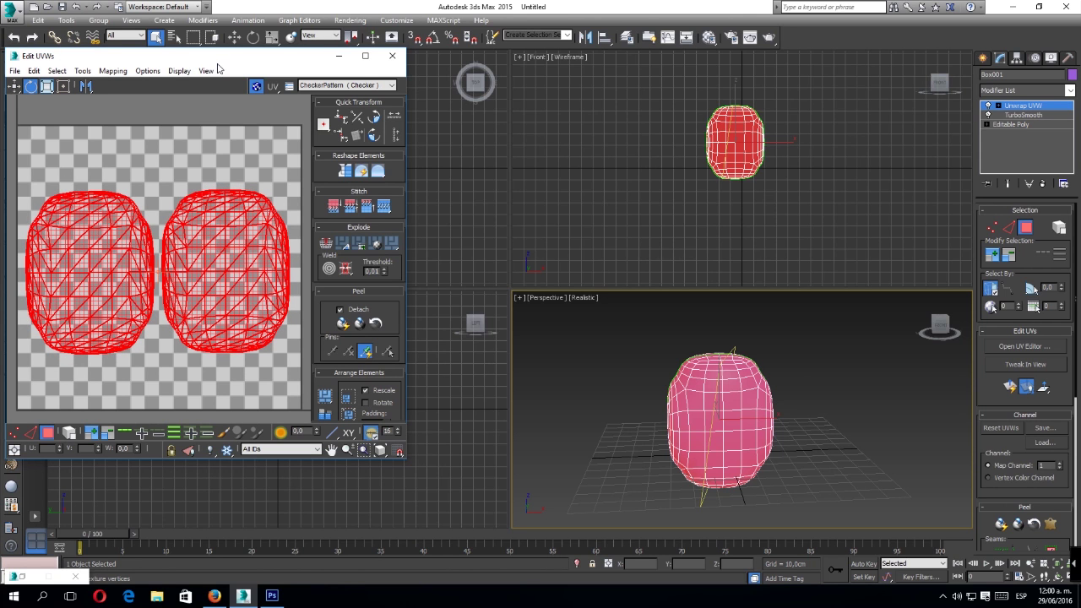
pyautogui.moveTo(220, 62); pyautogui.dragTo(262, 66)
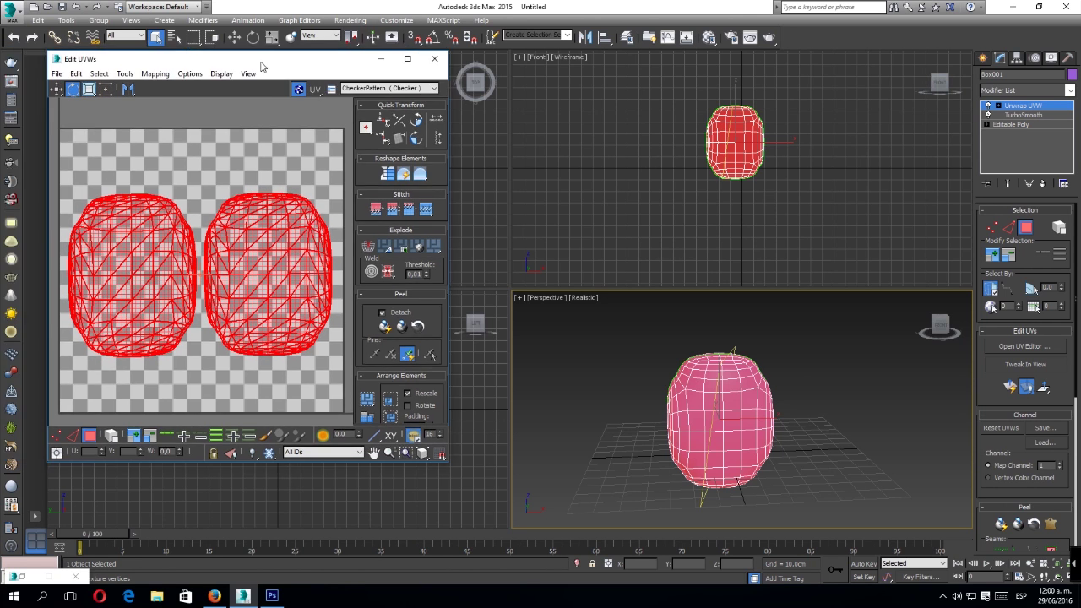
# Render a 1024×1024 UVW template of the layout and bring up its Save Image dialog
pyautogui.click(153, 75)
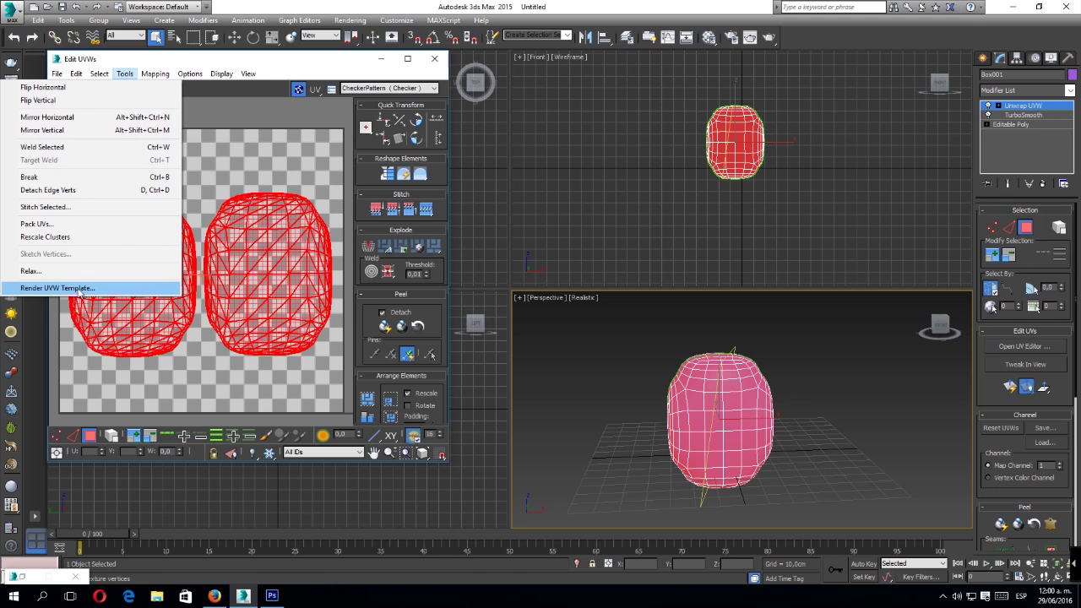
pyautogui.click(80, 288)
pyautogui.moveTo(80, 93); pyautogui.dragTo(366, 109)
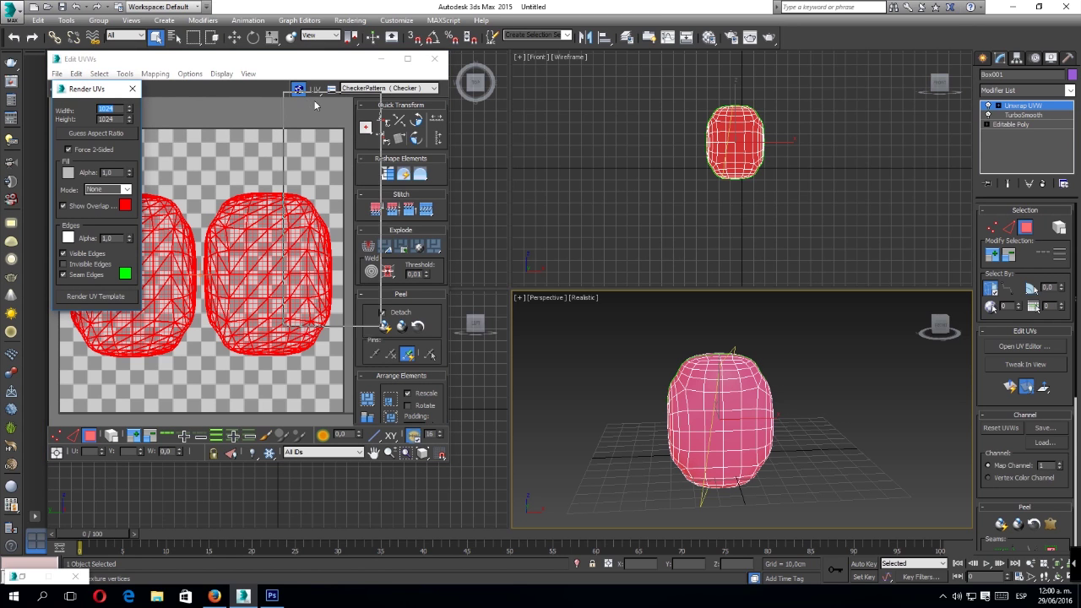
pyautogui.click(390, 313)
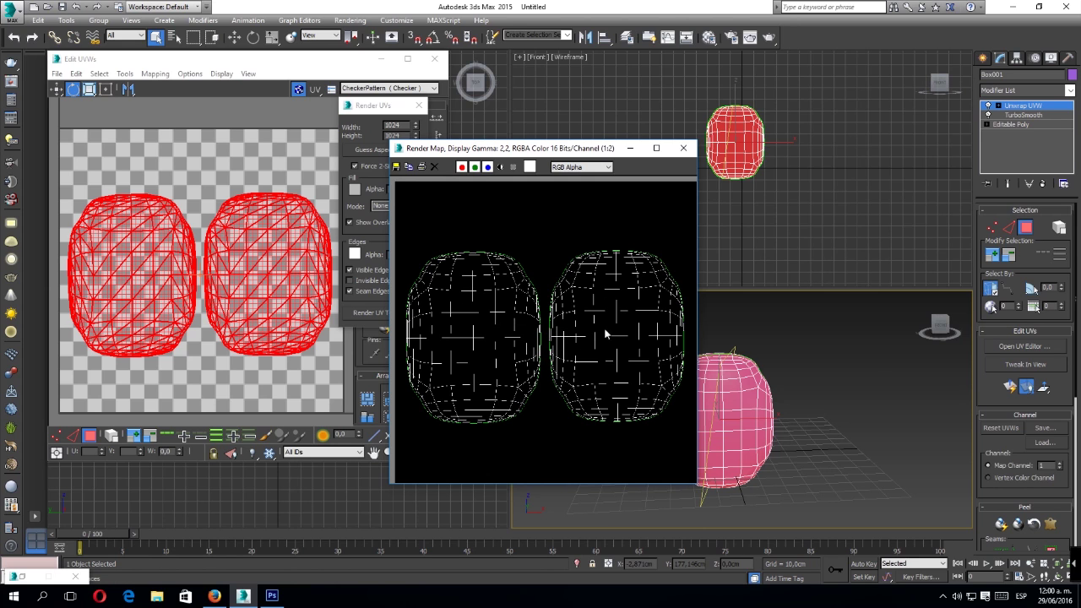
pyautogui.click(396, 166)
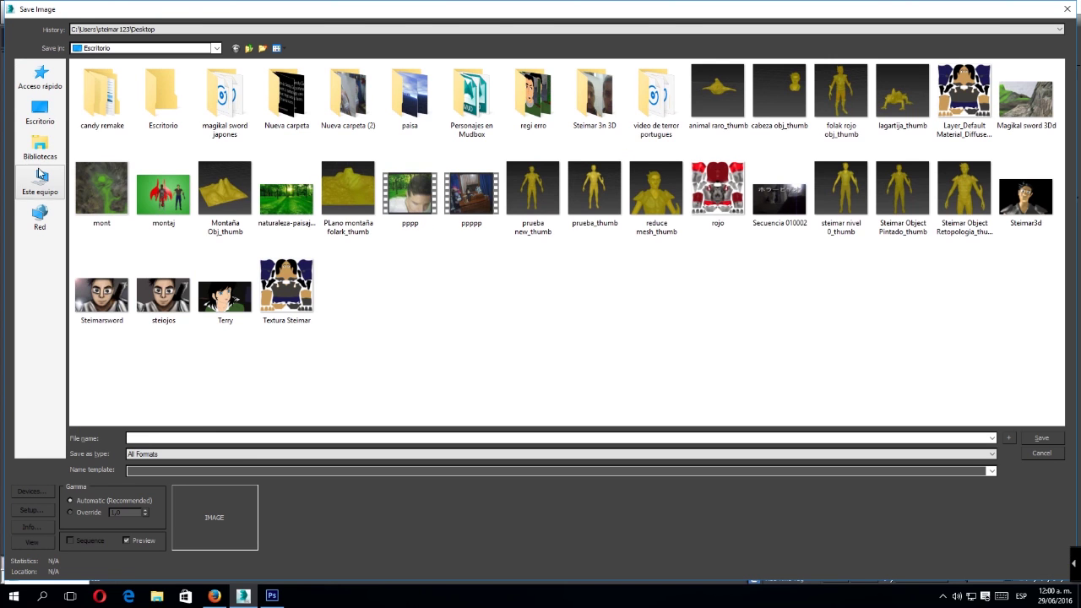
# Save the template to the desktop as JPEG 'face' at quality 100, then switch to Photoshop
pyautogui.click(40, 110)
pyautogui.click(224, 453)
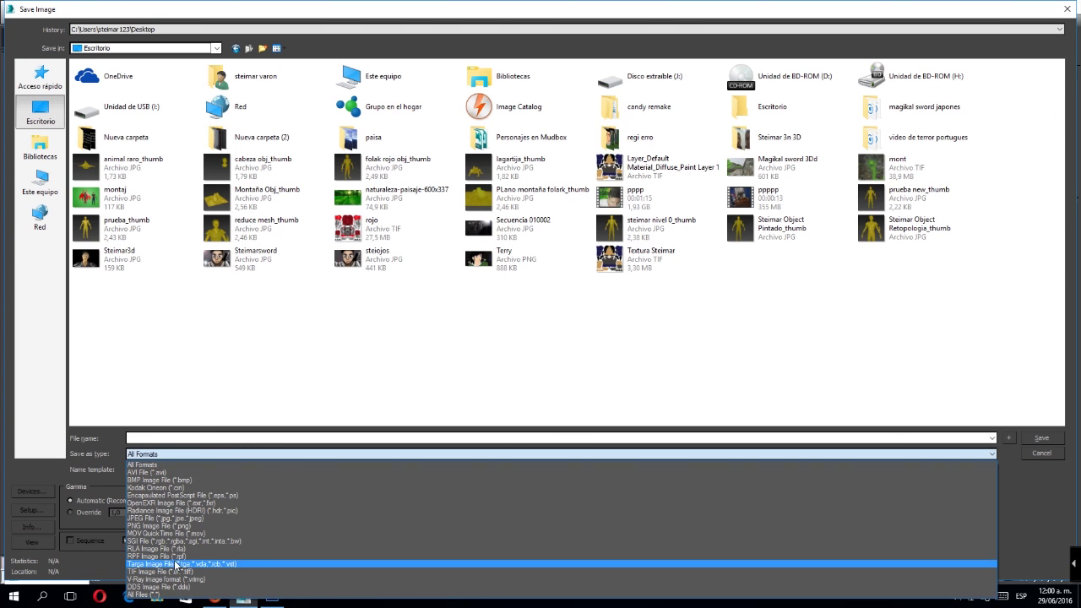
pyautogui.click(169, 525)
pyautogui.click(157, 439)
pyautogui.write('face')
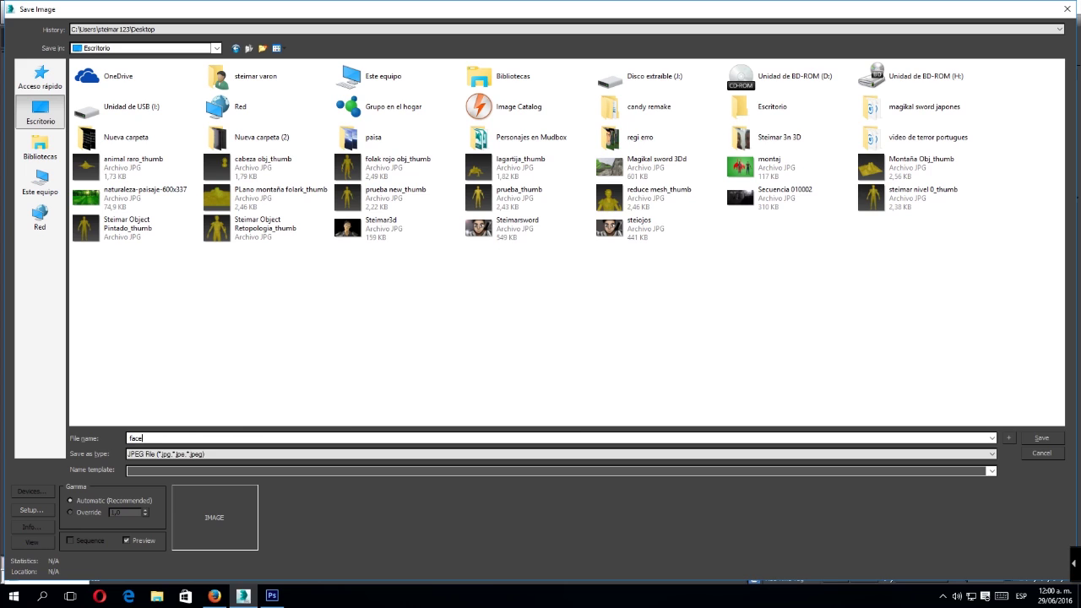
pyautogui.click(1043, 439)
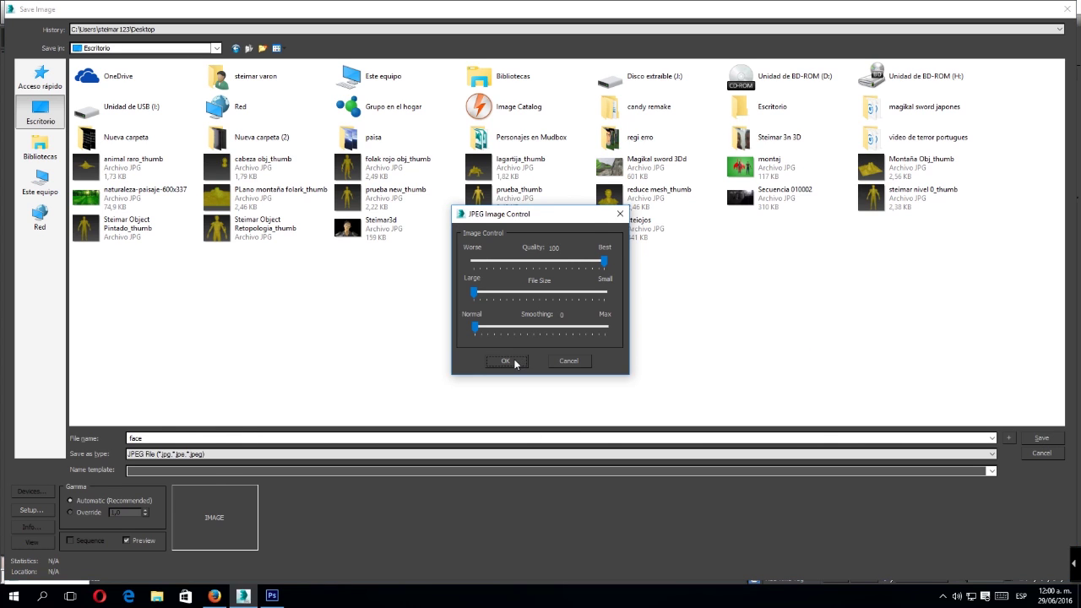
pyautogui.click(507, 362)
pyautogui.click(272, 596)
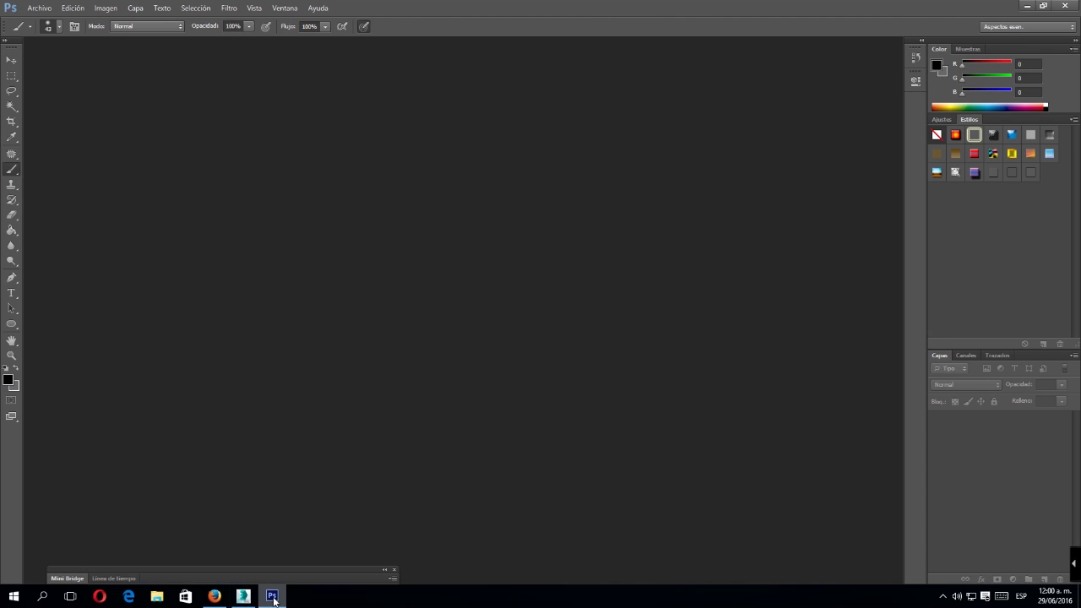
# Open face.jpg from the desktop in Photoshop
pyautogui.click(44, 12)
pyautogui.click(47, 29)
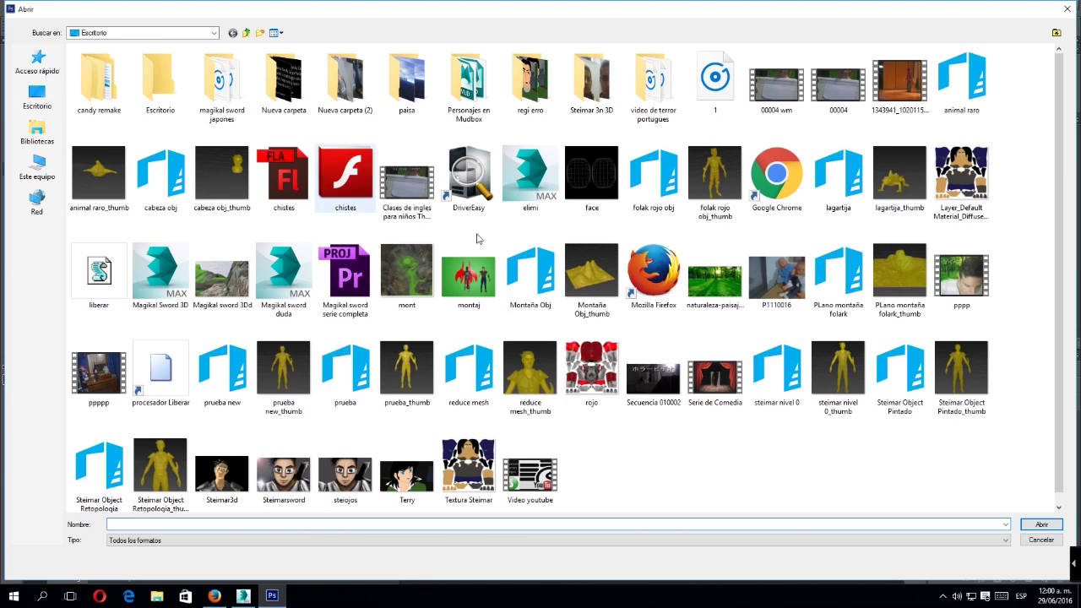
pyautogui.moveTo(1061, 371); pyautogui.dragTo(1059, 388)
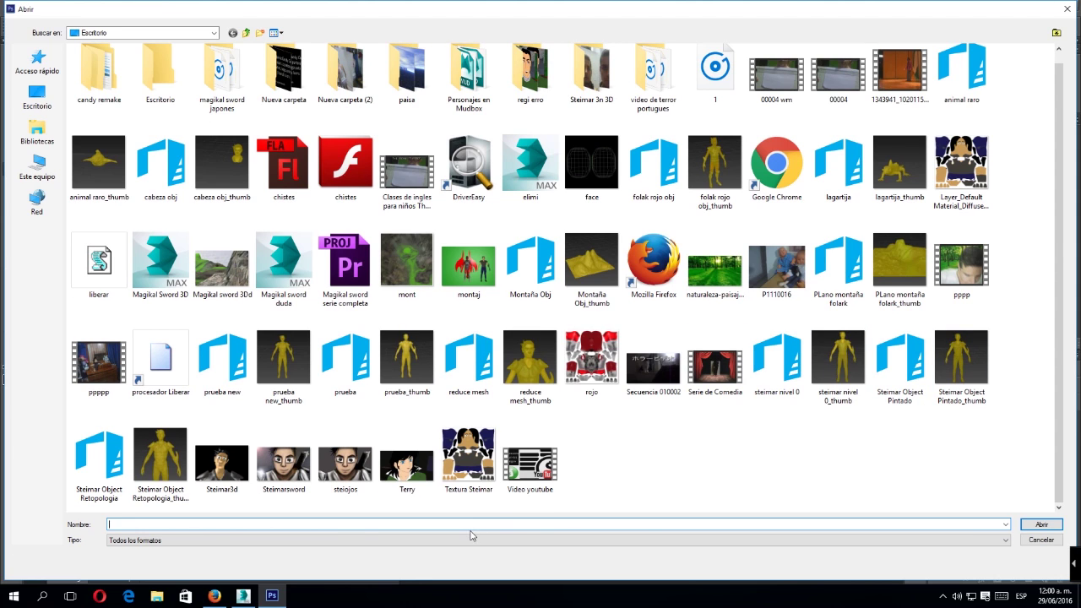
pyautogui.write('face')
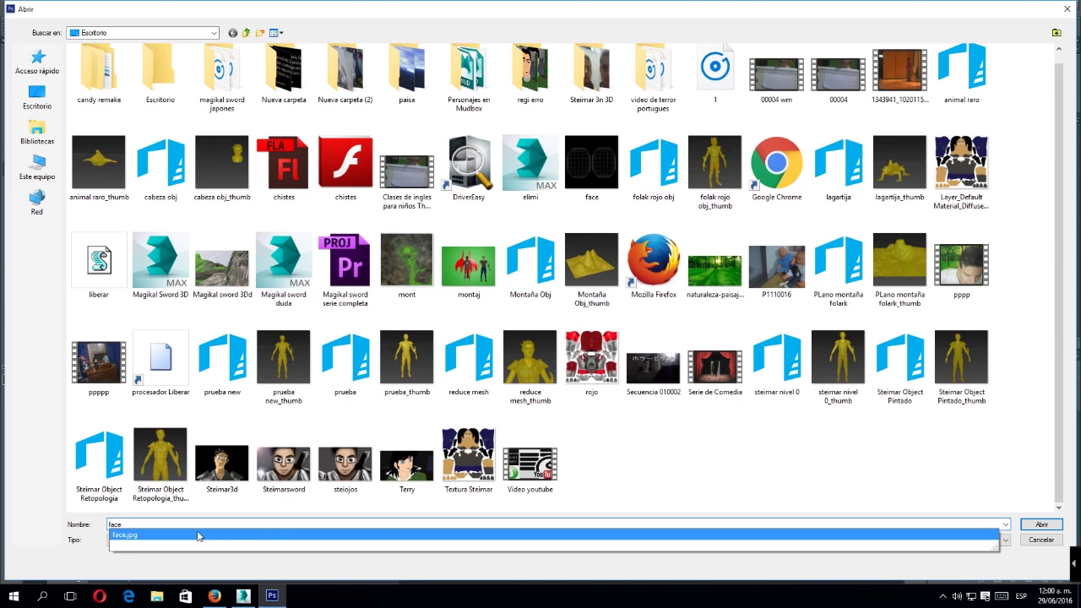
pyautogui.click(199, 535)
pyautogui.click(155, 543)
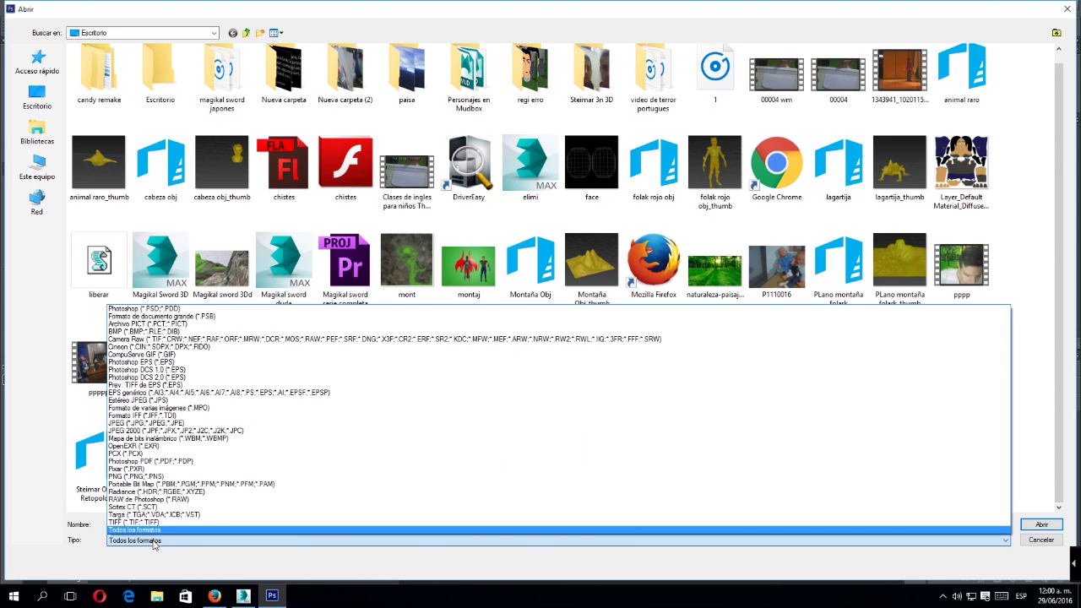
pyautogui.click(1026, 502)
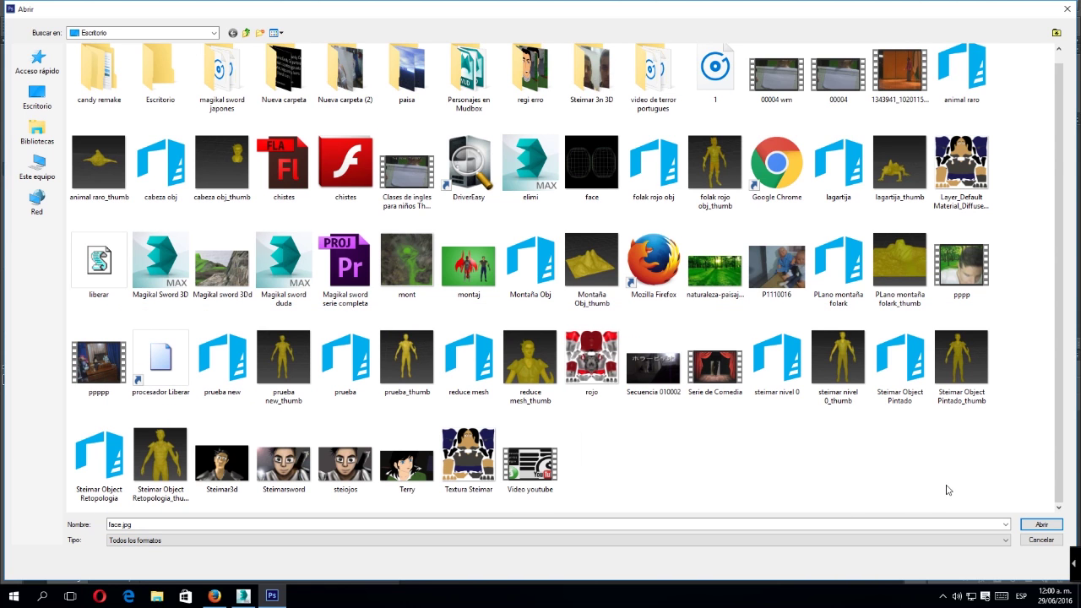
pyautogui.click(1022, 526)
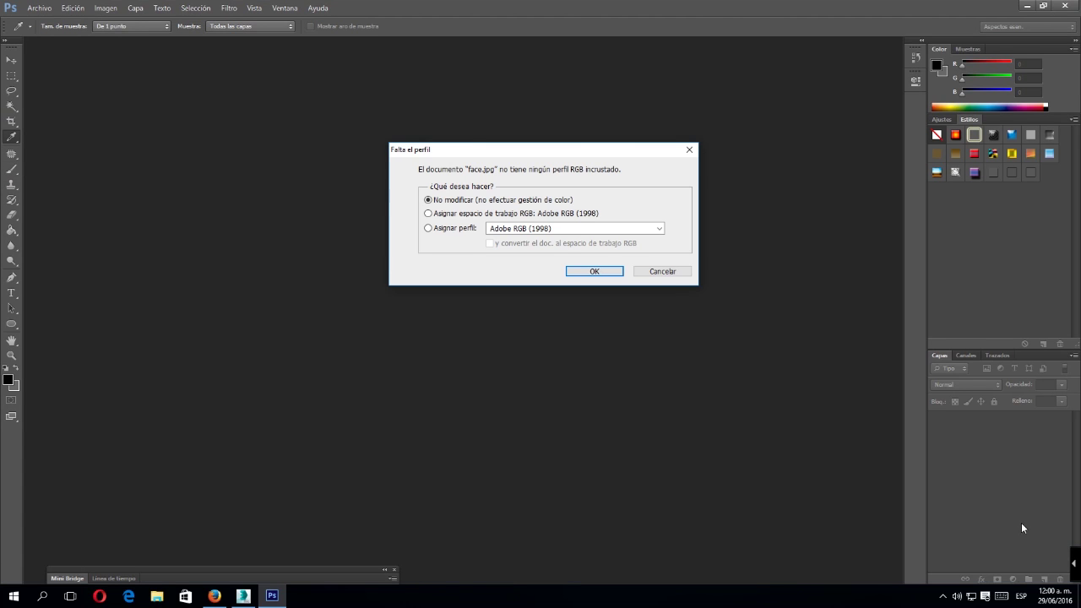
# Keep the missing profile unchanged, add a new layer and set the foreground colour to beige
pyautogui.click(591, 272)
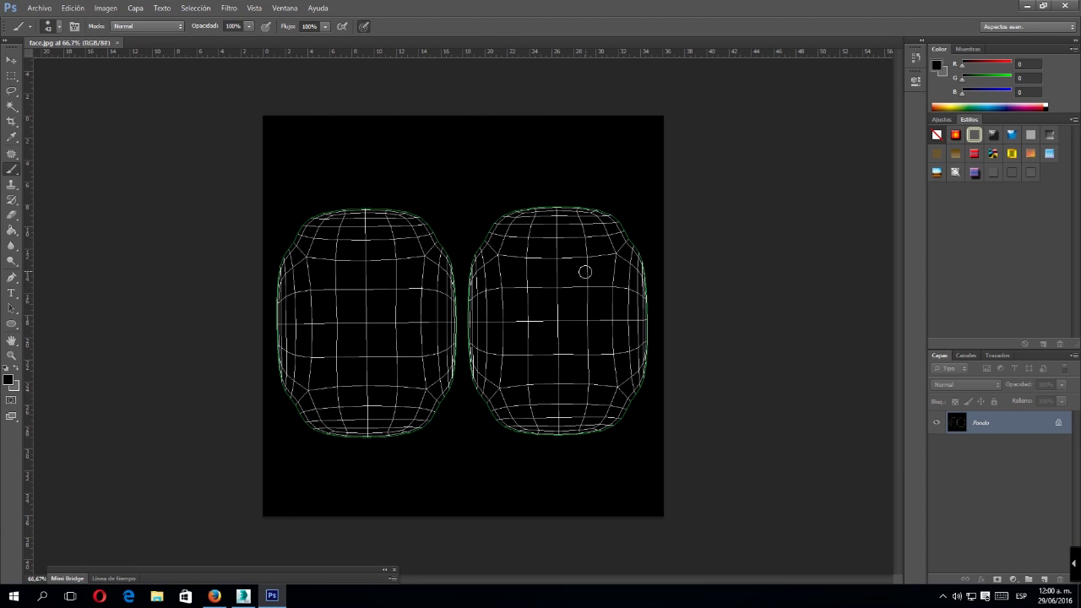
pyautogui.click(1046, 578)
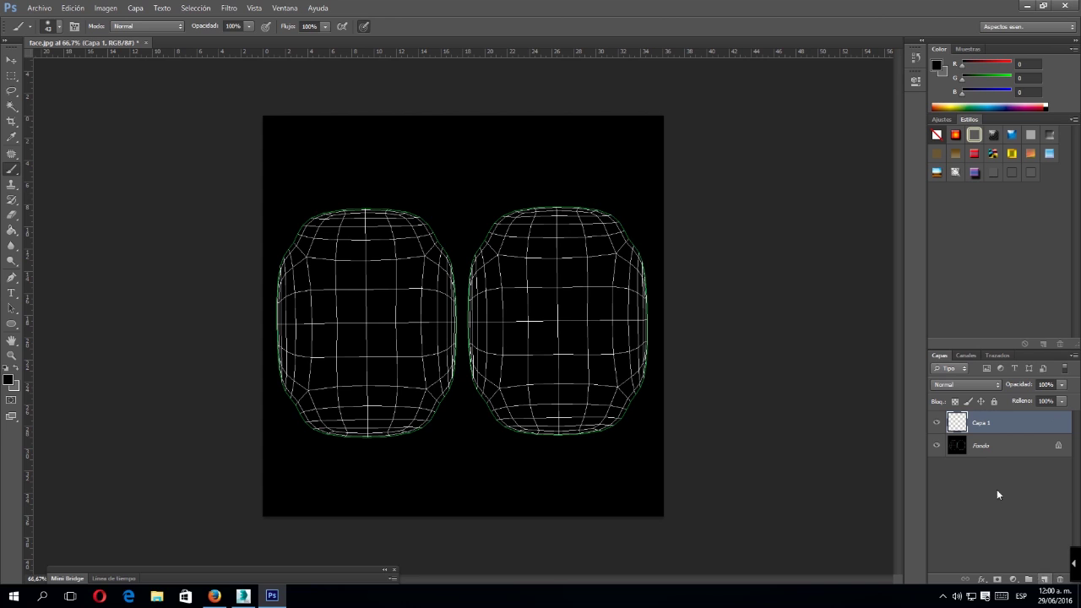
pyautogui.click(13, 383)
pyautogui.click(647, 239)
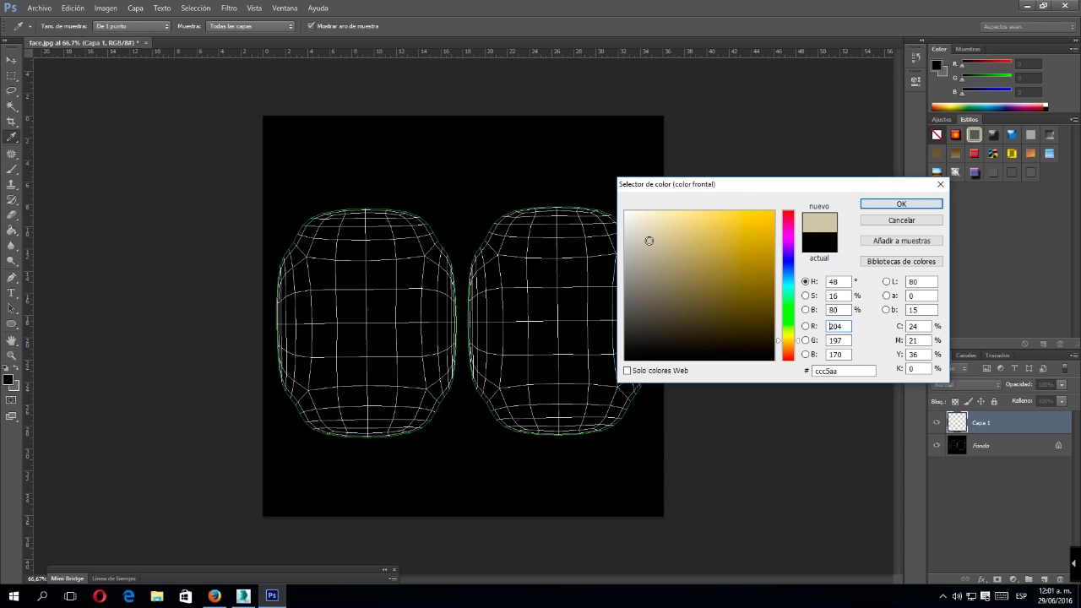
pyautogui.click(902, 204)
# Paint both UV shapes beige with a 95 px soft brush
pyautogui.rightClick(409, 290)
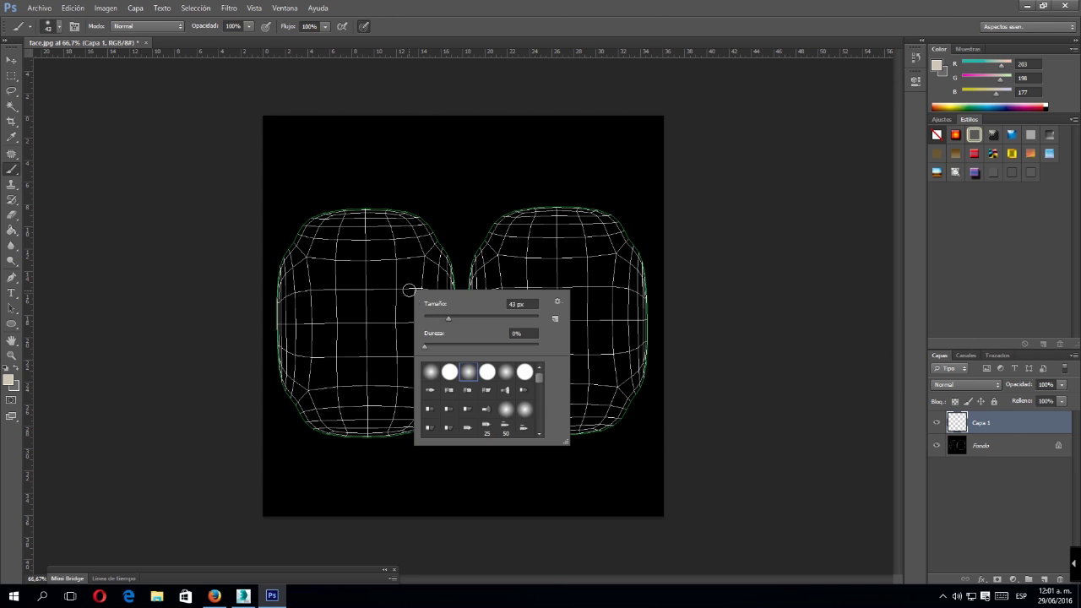
pyautogui.moveTo(451, 316); pyautogui.dragTo(457, 316)
pyautogui.moveTo(342, 296)
pyautogui.mouseDown()
pyautogui.moveTo(283, 314)
pyautogui.moveTo(317, 226)
pyautogui.moveTo(414, 234)
pyautogui.moveTo(448, 340)
pyautogui.moveTo(406, 422)
pyautogui.moveTo(309, 422)
pyautogui.moveTo(283, 308)
pyautogui.moveTo(302, 245)
pyautogui.moveTo(283, 278)
pyautogui.moveTo(371, 237)
pyautogui.moveTo(409, 241)
pyautogui.moveTo(412, 218)
pyautogui.moveTo(444, 270)
pyautogui.moveTo(445, 380)
pyautogui.moveTo(427, 418)
pyautogui.moveTo(353, 439)
pyautogui.moveTo(279, 338)
pyautogui.moveTo(313, 380)
pyautogui.moveTo(307, 301)
pyautogui.moveTo(372, 254)
pyautogui.moveTo(414, 338)
pyautogui.moveTo(338, 397)
pyautogui.moveTo(372, 373)
pyautogui.moveTo(418, 406)
pyautogui.moveTo(404, 224)
pyautogui.moveTo(328, 274)
pyautogui.mouseUp()
pyautogui.moveTo(582, 372)
pyautogui.mouseDown()
pyautogui.moveTo(478, 224)
pyautogui.moveTo(540, 203)
pyautogui.moveTo(633, 232)
pyautogui.moveTo(646, 311)
pyautogui.moveTo(632, 408)
pyautogui.moveTo(561, 430)
pyautogui.moveTo(473, 355)
pyautogui.moveTo(504, 386)
pyautogui.moveTo(477, 405)
pyautogui.moveTo(515, 435)
pyautogui.moveTo(604, 431)
pyautogui.moveTo(617, 402)
pyautogui.moveTo(540, 397)
pyautogui.moveTo(621, 329)
pyautogui.moveTo(629, 353)
pyautogui.moveTo(623, 284)
pyautogui.moveTo(555, 381)
pyautogui.moveTo(502, 345)
pyautogui.moveTo(495, 294)
pyautogui.moveTo(611, 341)
pyautogui.moveTo(630, 377)
pyautogui.moveTo(632, 251)
pyautogui.moveTo(637, 261)
pyautogui.moveTo(644, 245)
pyautogui.mouseUp()
pyautogui.moveTo(458, 240)
pyautogui.mouseDown()
pyautogui.moveTo(454, 273)
pyautogui.moveTo(471, 246)
pyautogui.mouseUp()
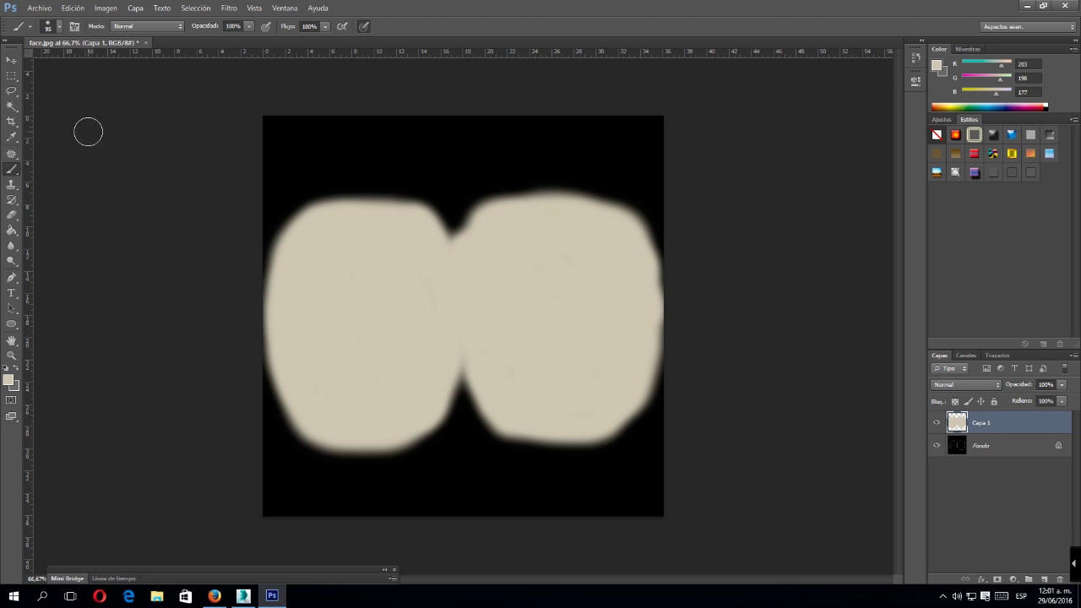
# With black and a hard round brush, draw eyes and a smile on the right shape
pyautogui.click(9, 380)
pyautogui.click(650, 354)
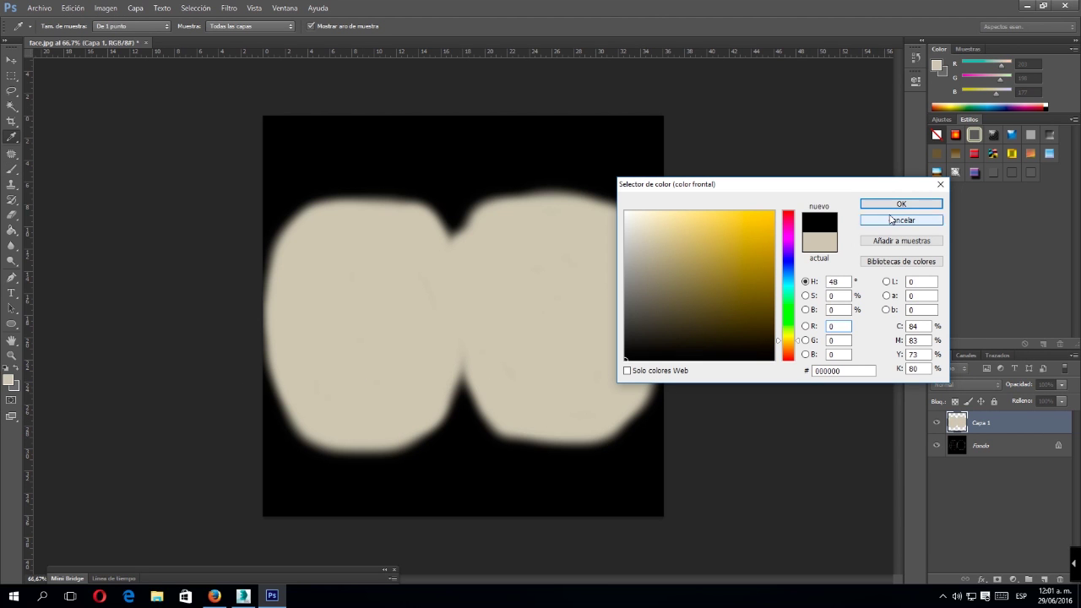
pyautogui.click(901, 203)
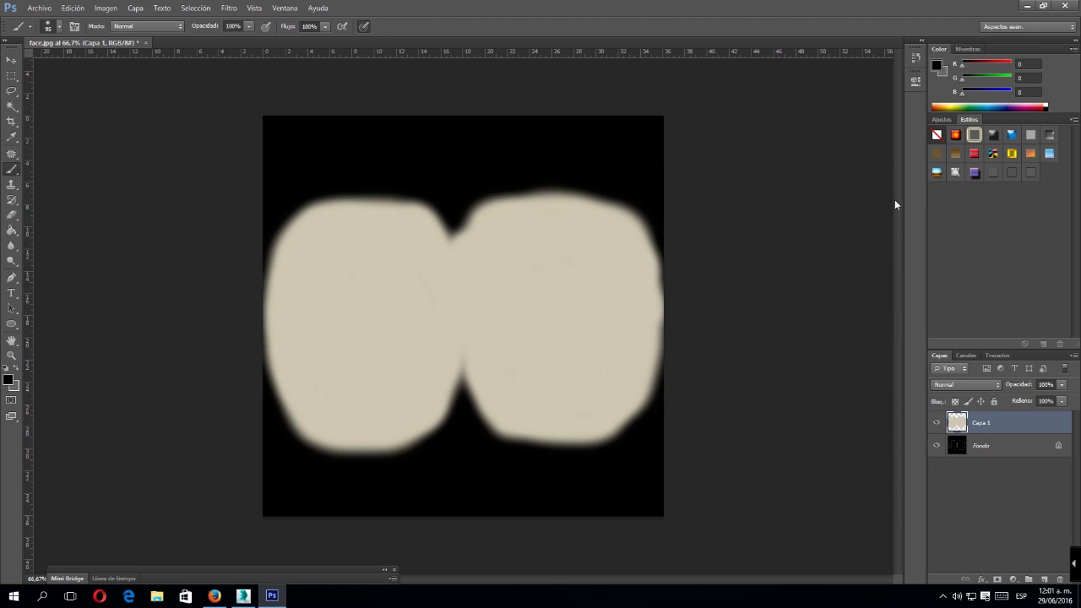
pyautogui.rightClick(551, 307)
pyautogui.click(587, 384)
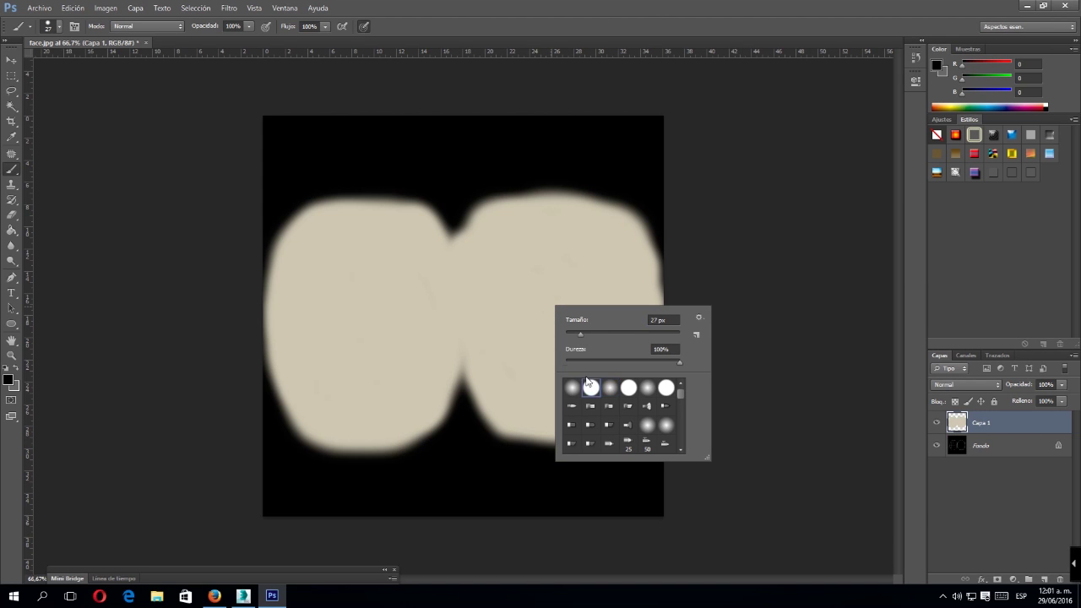
pyautogui.moveTo(538, 292)
pyautogui.mouseDown()
pyautogui.moveTo(540, 309)
pyautogui.moveTo(585, 316)
pyautogui.mouseUp()
pyautogui.moveTo(526, 348)
pyautogui.mouseDown()
pyautogui.moveTo(543, 362)
pyautogui.moveTo(601, 352)
pyautogui.moveTo(606, 338)
pyautogui.mouseUp()
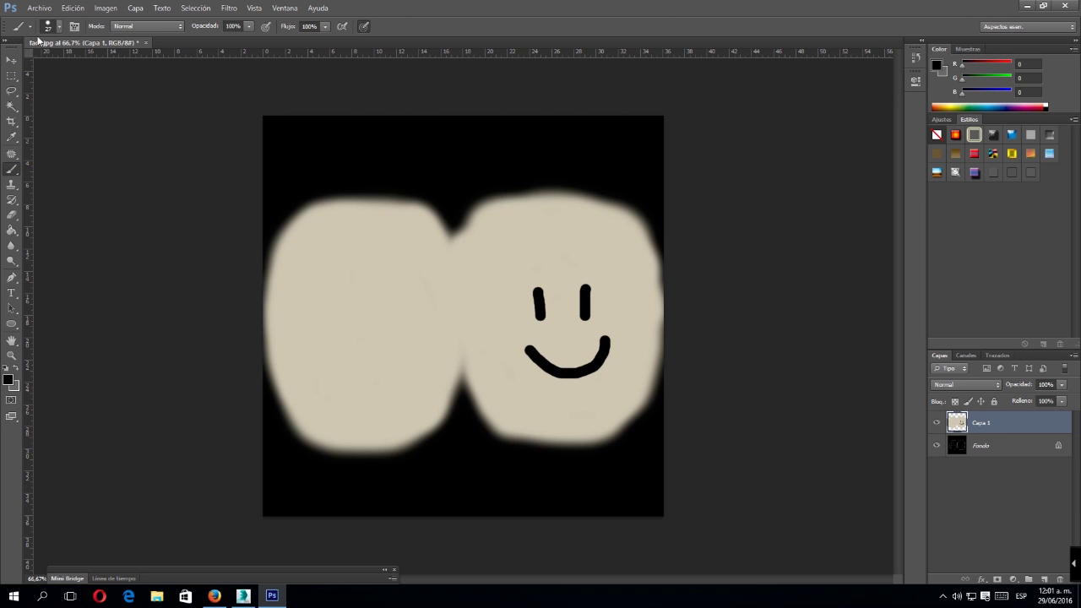
# Save the painting to the desktop as JPEG 'face texture', then return to 3ds Max
pyautogui.click(38, 9)
pyautogui.click(91, 153)
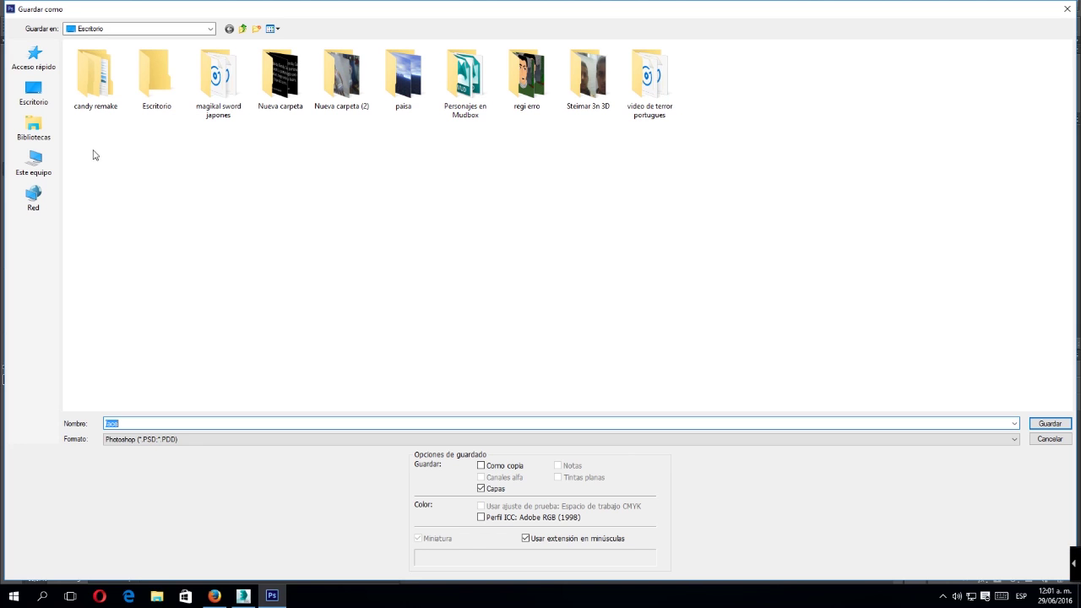
pyautogui.click(34, 93)
pyautogui.click(132, 440)
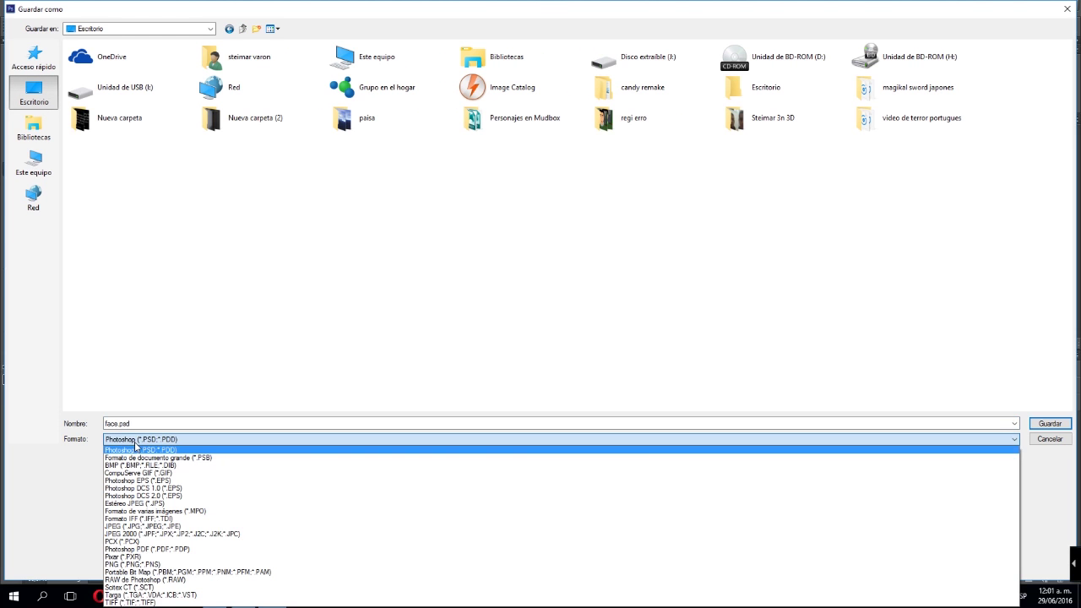
pyautogui.click(132, 527)
pyautogui.doubleClick(133, 424)
pyautogui.write('face texture')
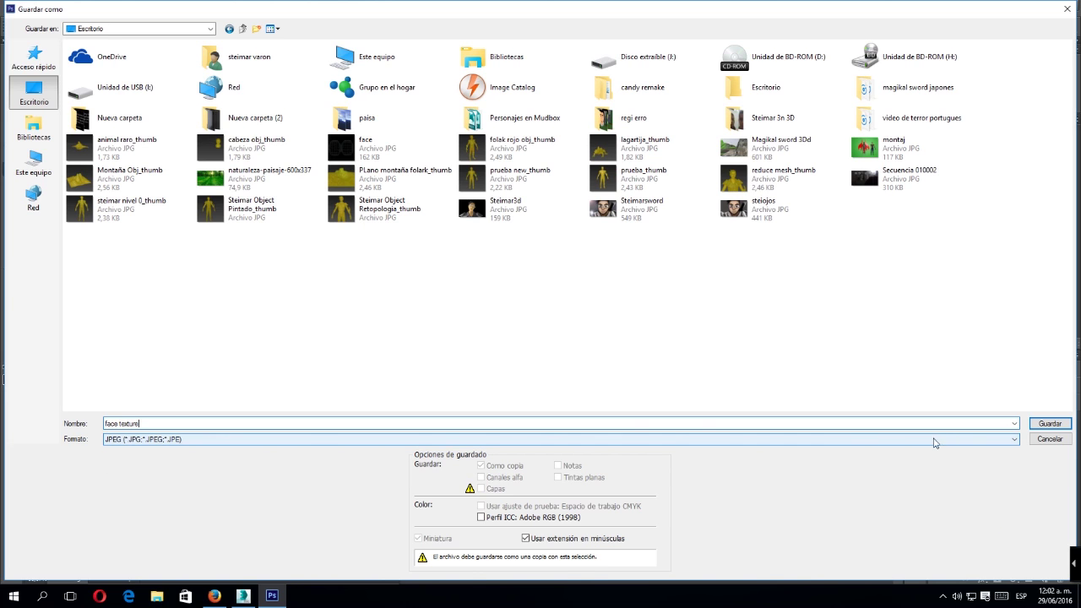
pyautogui.click(1049, 423)
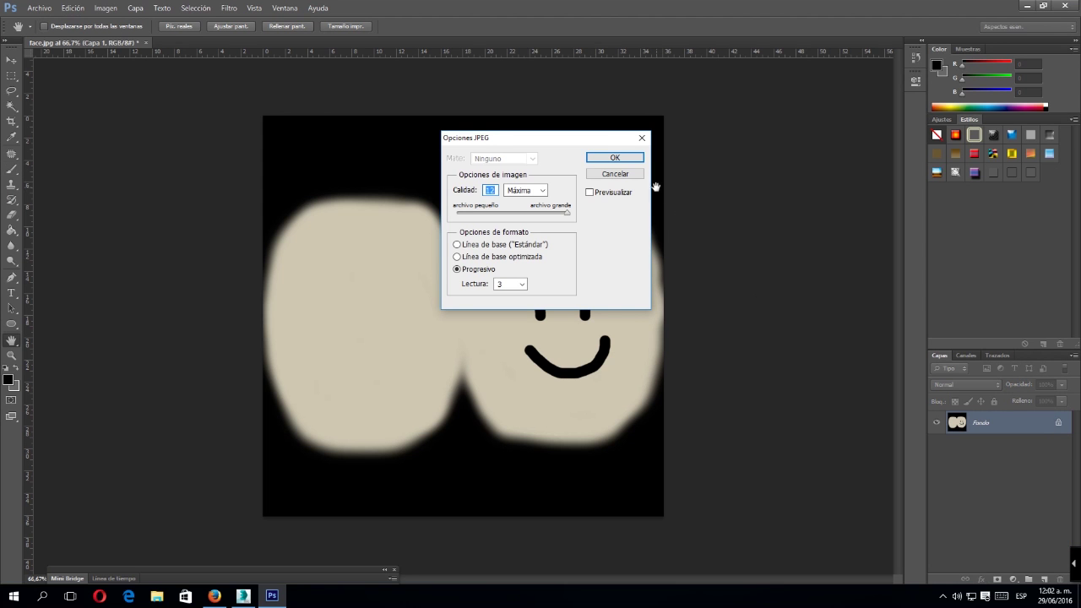
pyautogui.click(615, 157)
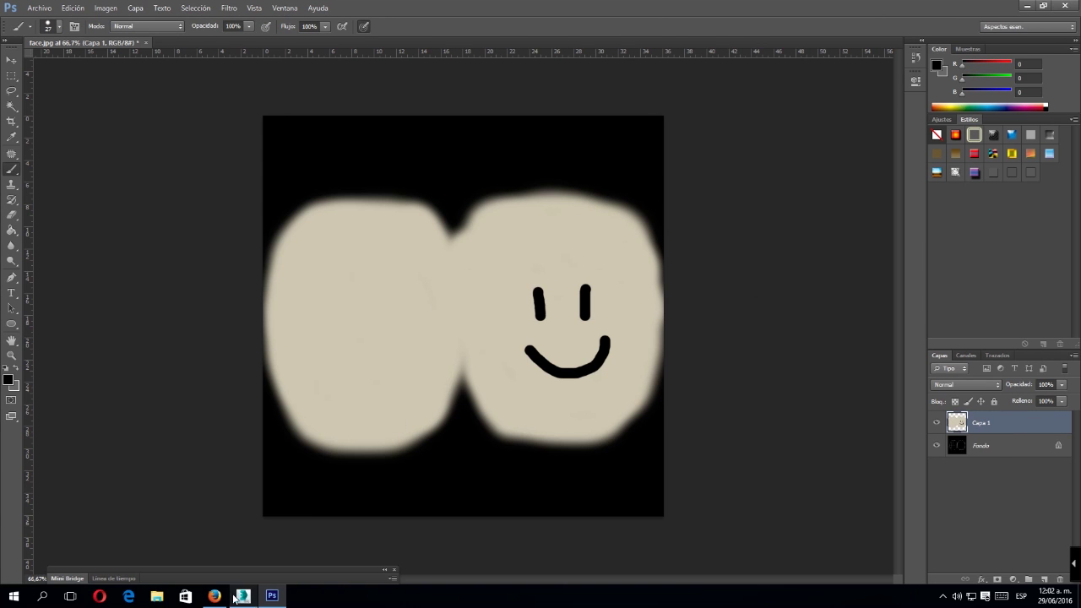
pyautogui.click(236, 598)
# In the Material Editor, load face texture.jpg from the desktop as slot 2's Diffuse bitmap
pyautogui.click(630, 151)
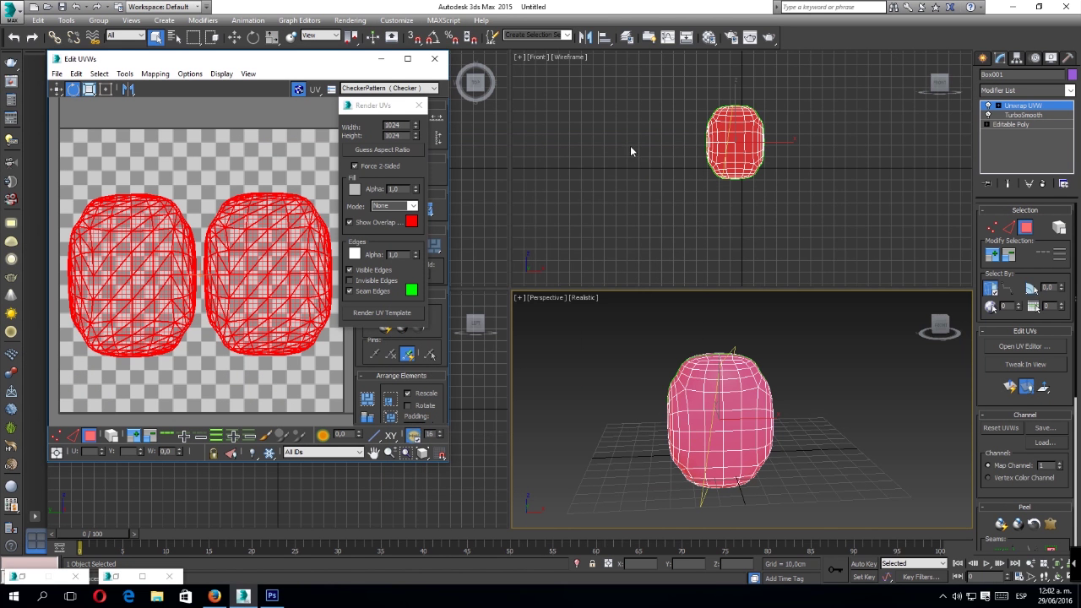
pyautogui.click(380, 60)
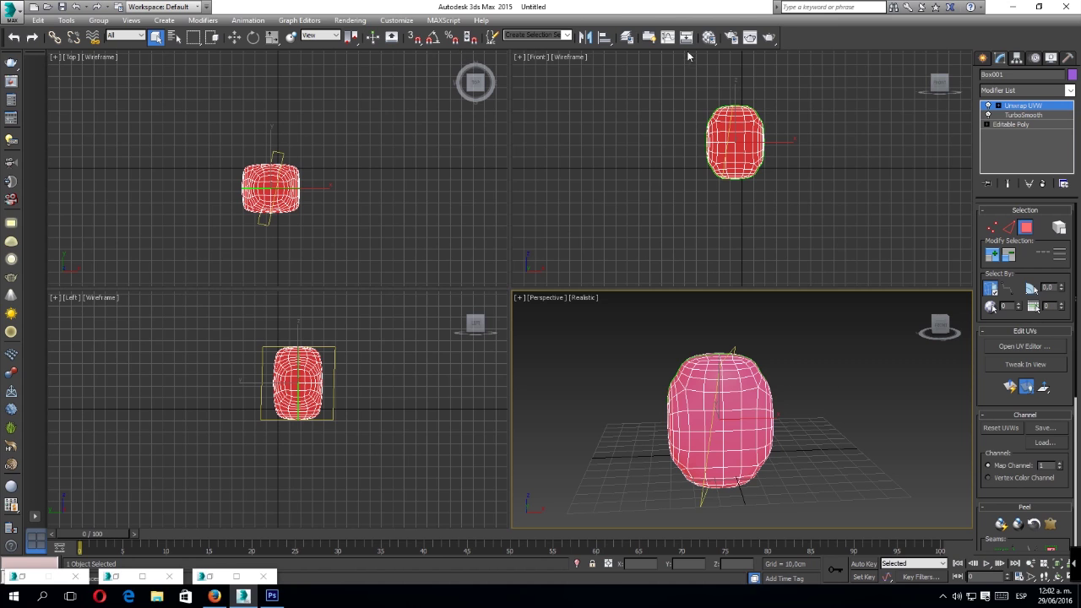
pyautogui.click(707, 39)
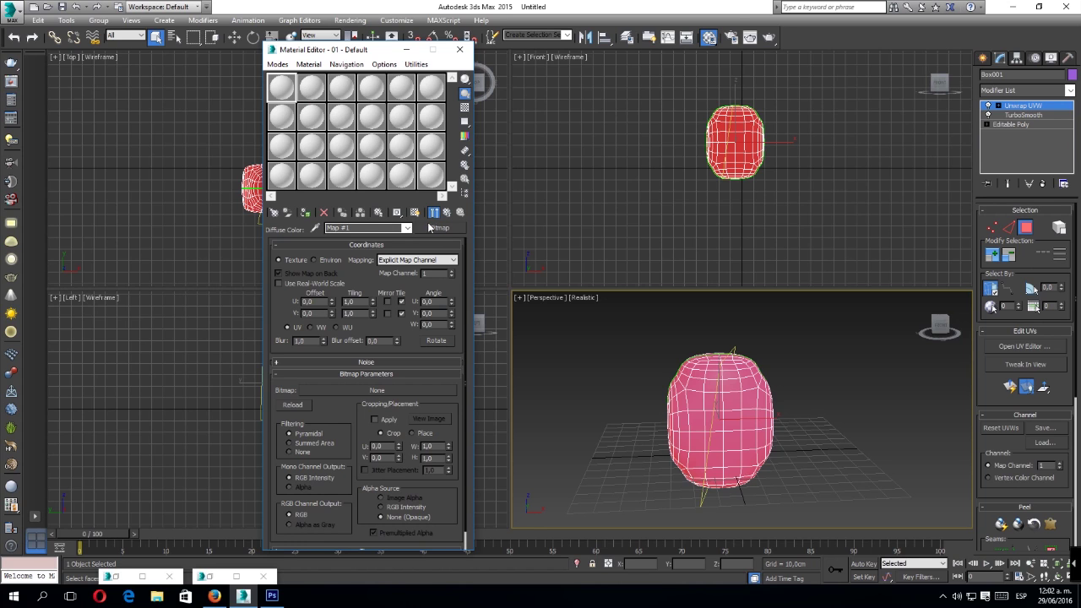
pyautogui.click(312, 88)
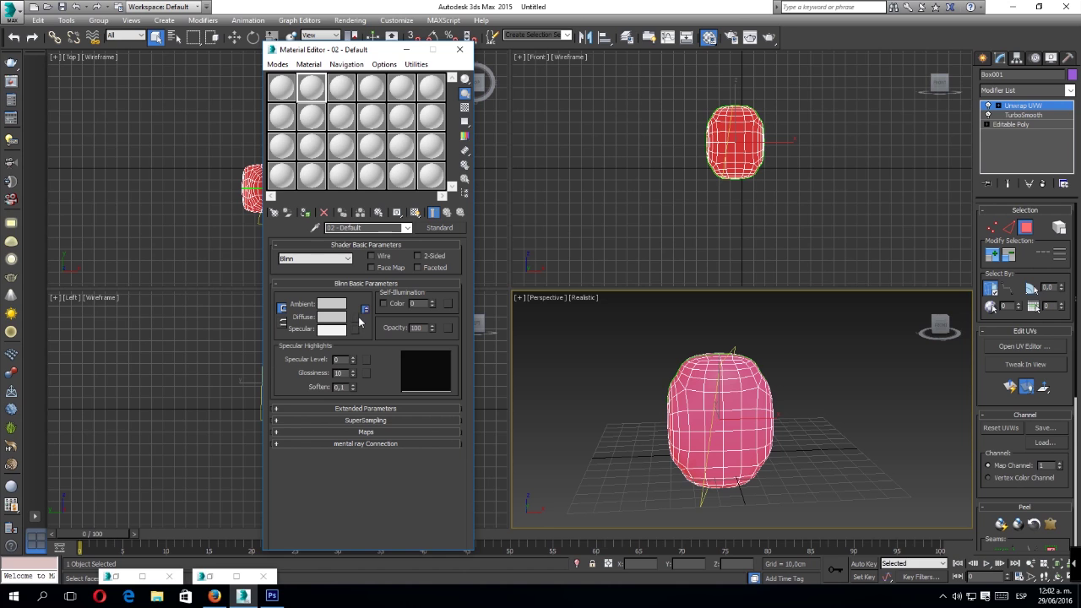
pyautogui.click(355, 317)
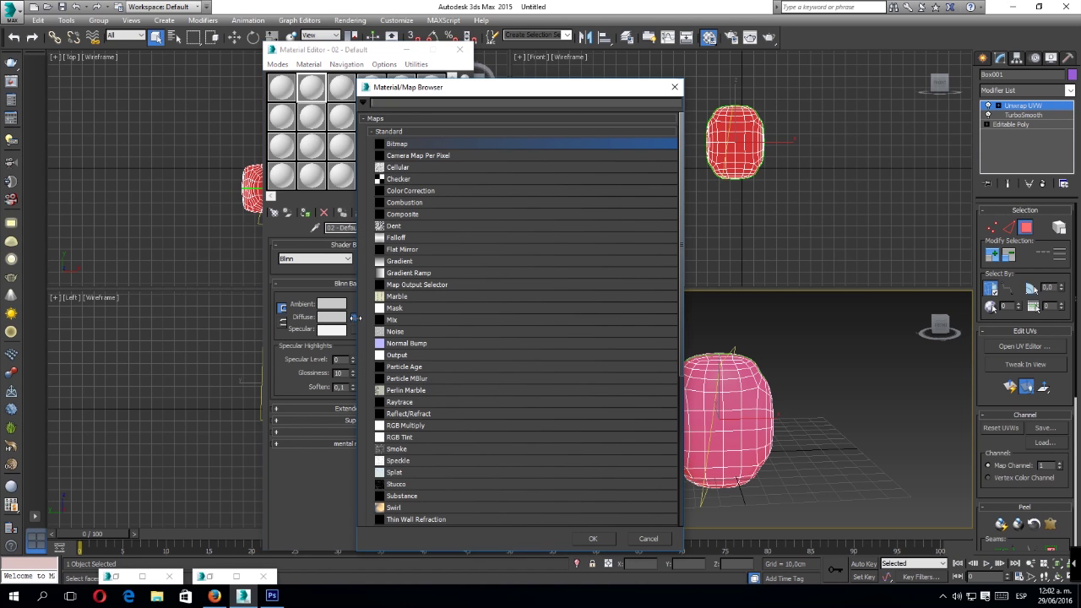
pyautogui.doubleClick(402, 147)
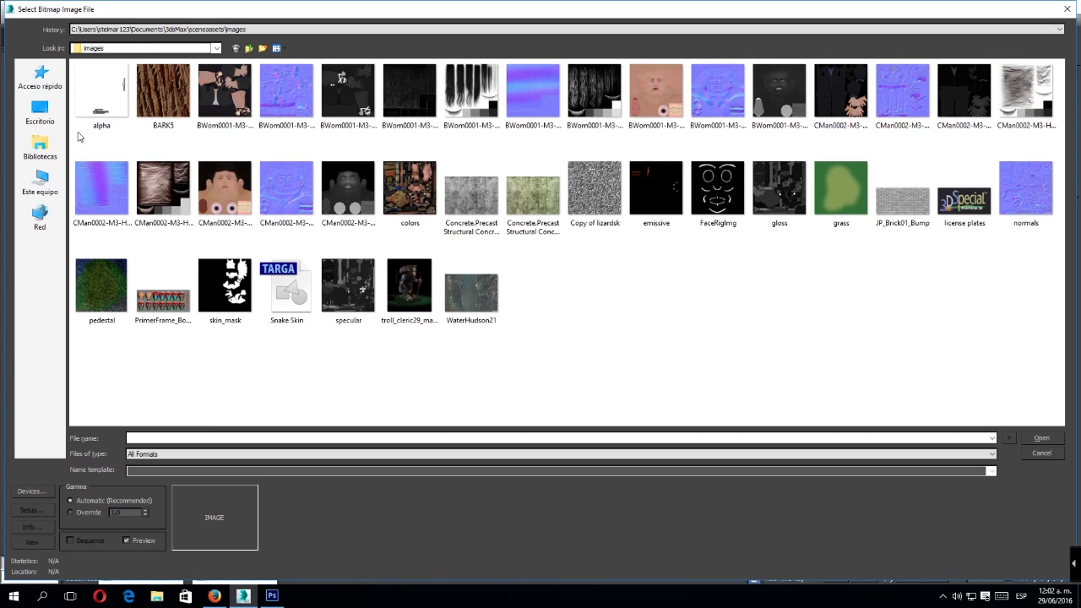
pyautogui.click(46, 114)
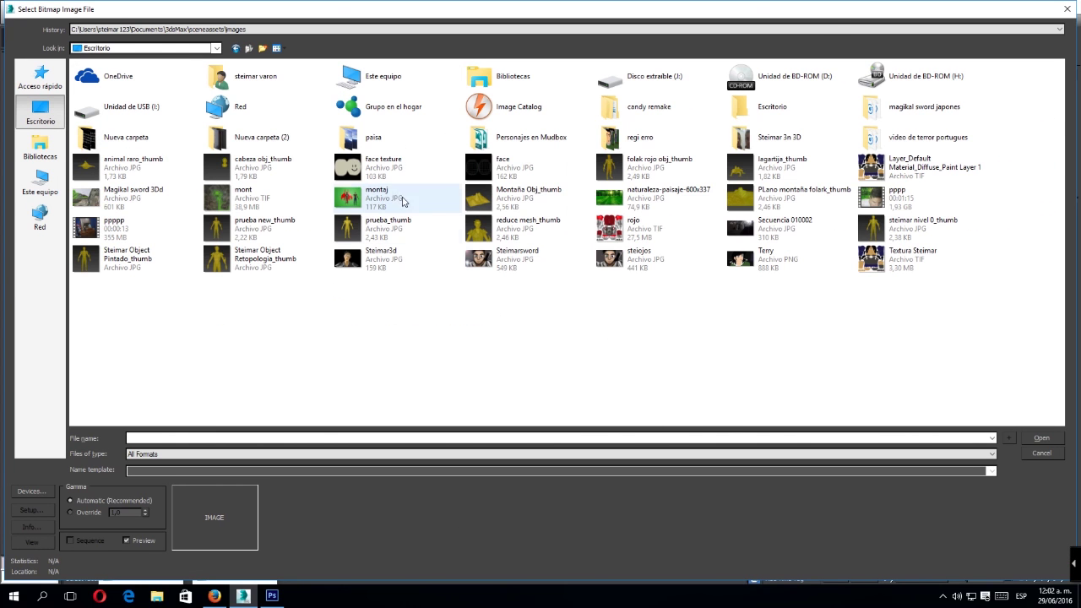
pyautogui.doubleClick(377, 172)
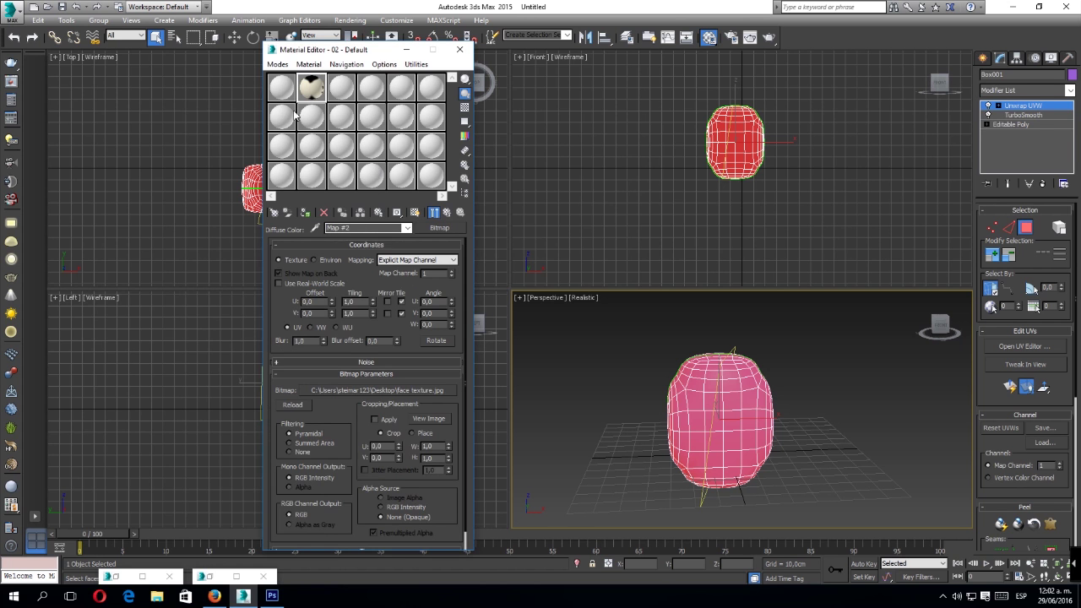
# Assign the face texture material to the box and show it shaded in the viewport
pyautogui.moveTo(346, 116); pyautogui.dragTo(688, 372)
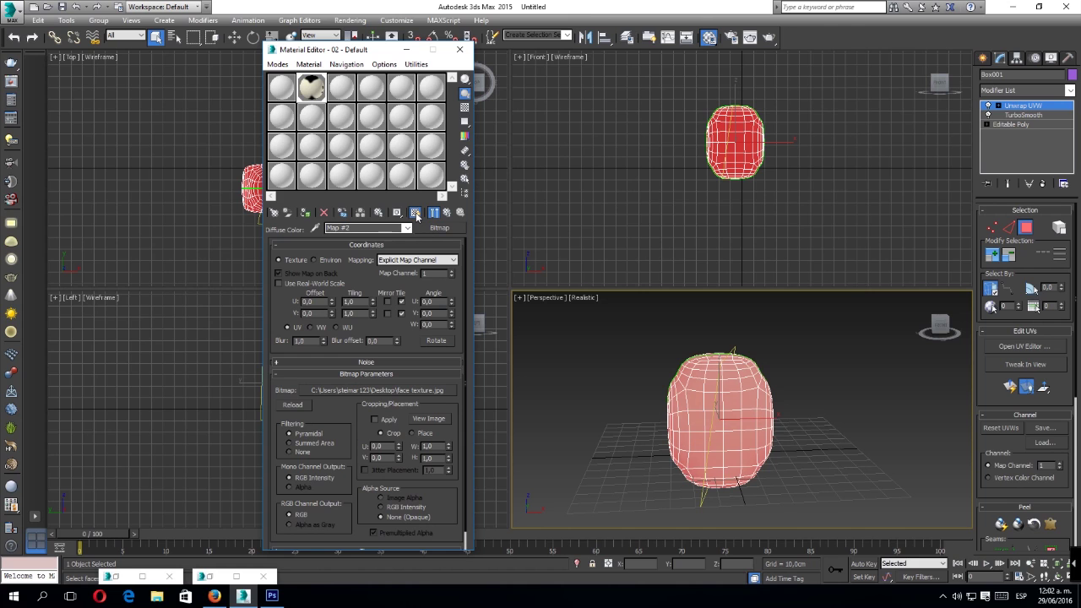
pyautogui.click(907, 372)
pyautogui.click(747, 397)
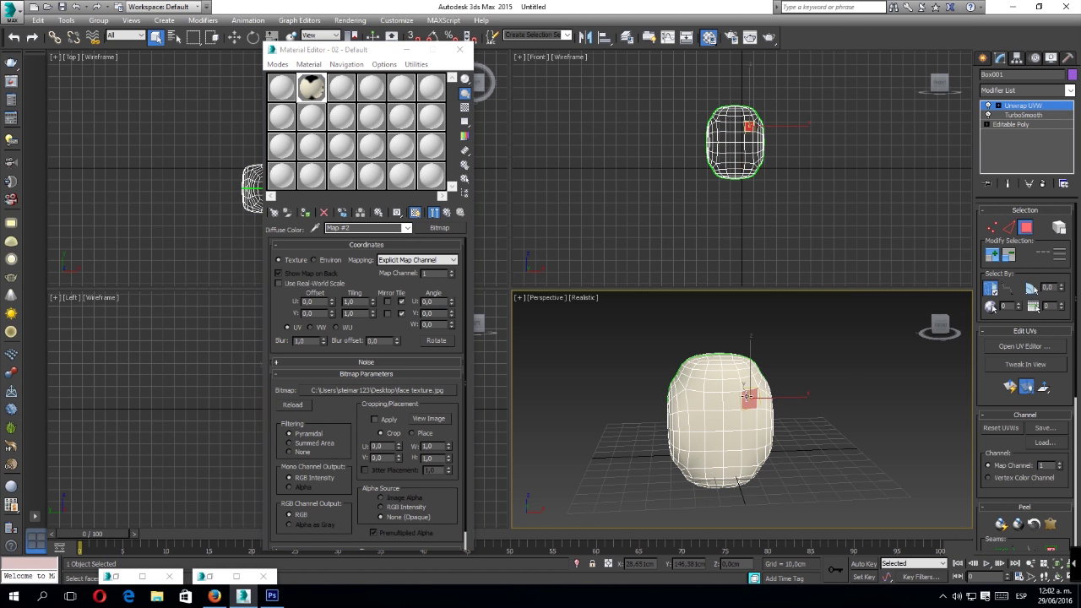
pyautogui.click(792, 407)
# Rotate the box about Z so the black smiley faces forward
pyautogui.click(727, 406)
pyautogui.press('e')
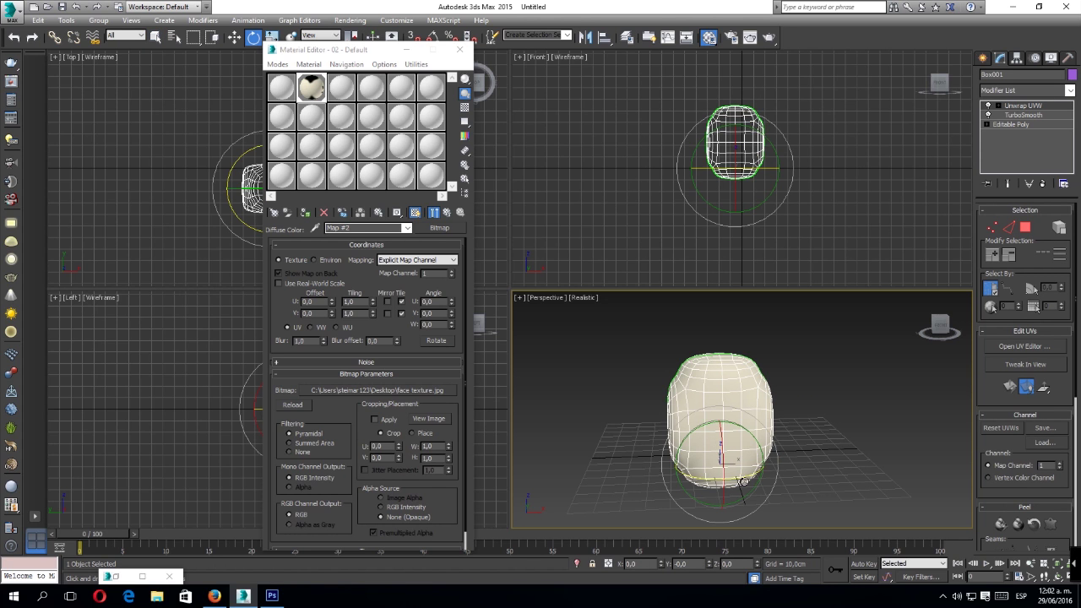
pyautogui.moveTo(744, 479); pyautogui.dragTo(516, 459)
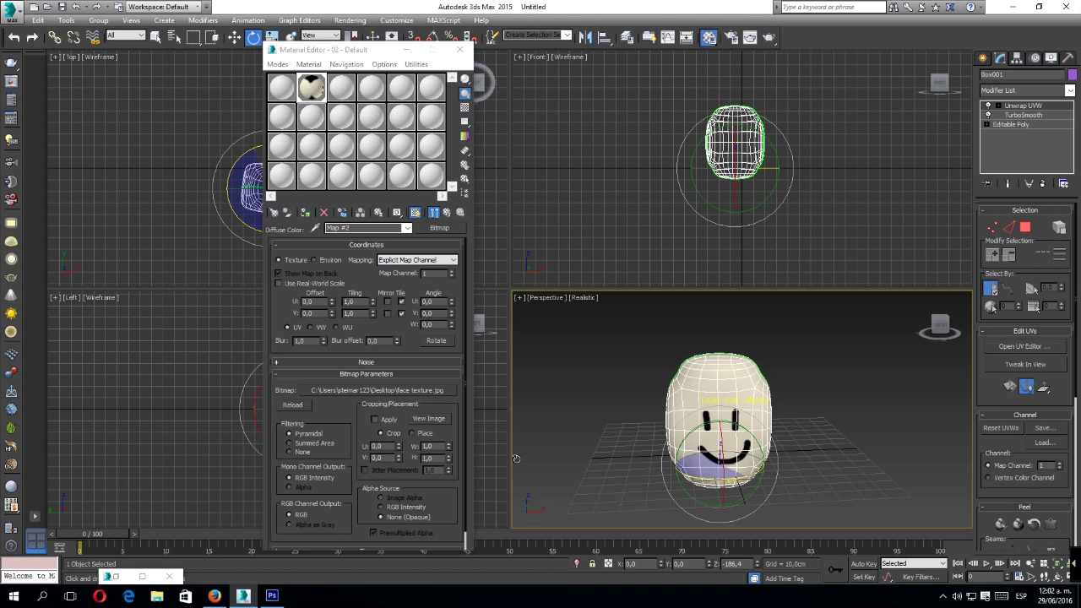
pyautogui.click(798, 406)
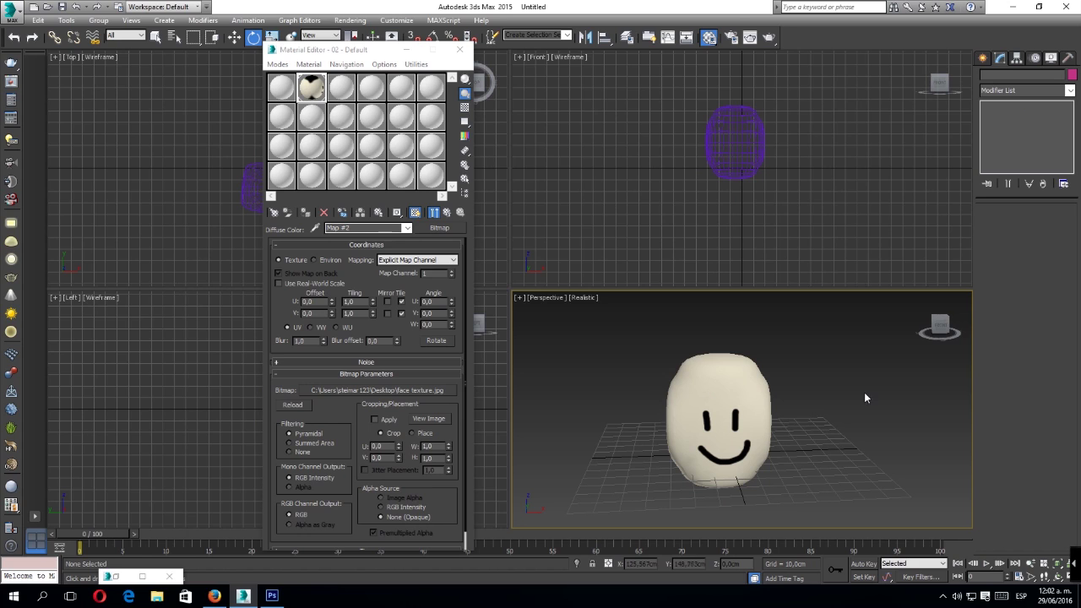